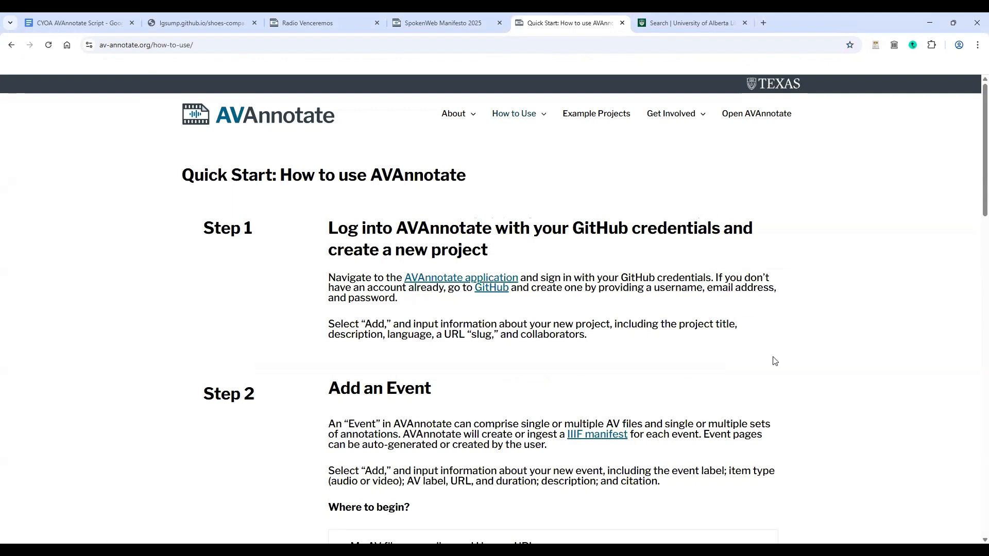
# - Open the AVAnnotate documentation's Get Started page, look it over, and close it to return to the quick start guide
pyautogui.moveTo(508, 120)
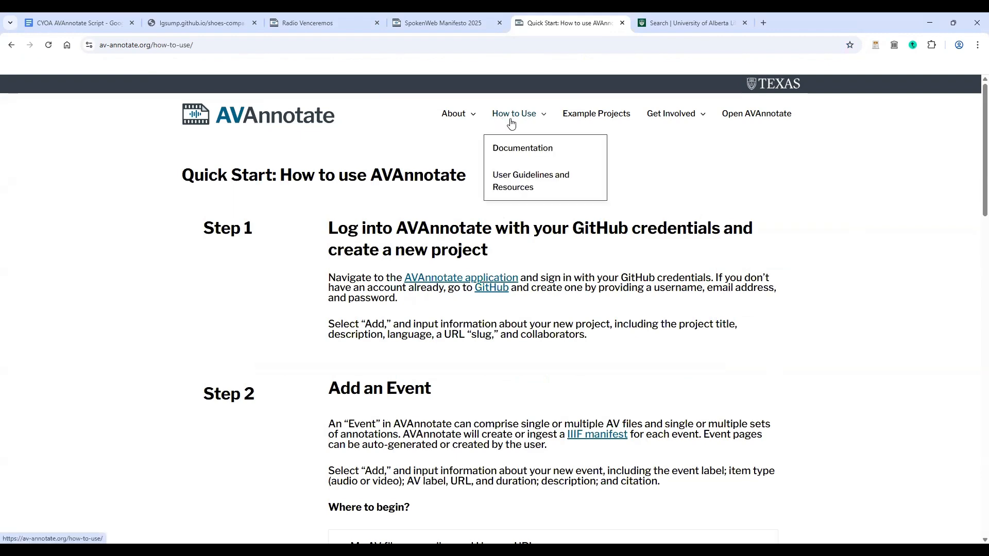
pyautogui.click(521, 147)
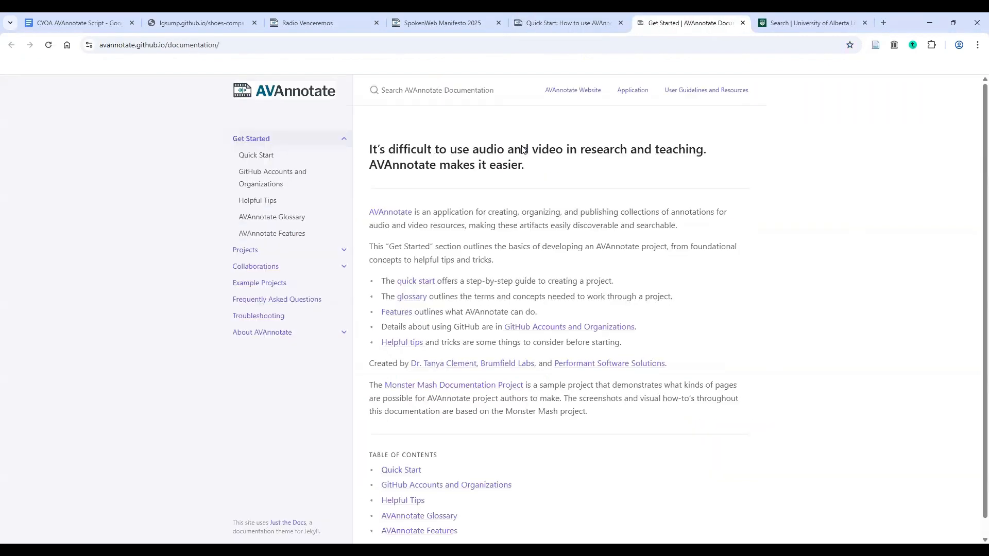
pyautogui.scroll(-1, 576, 381)
pyautogui.scroll(1, 576, 381)
pyautogui.click(743, 23)
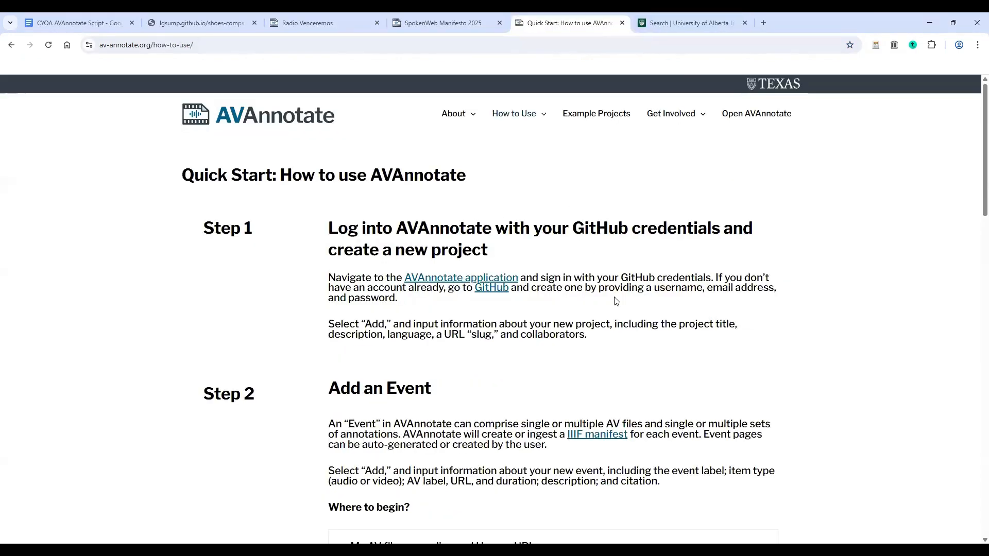
pyautogui.moveTo(553, 118)
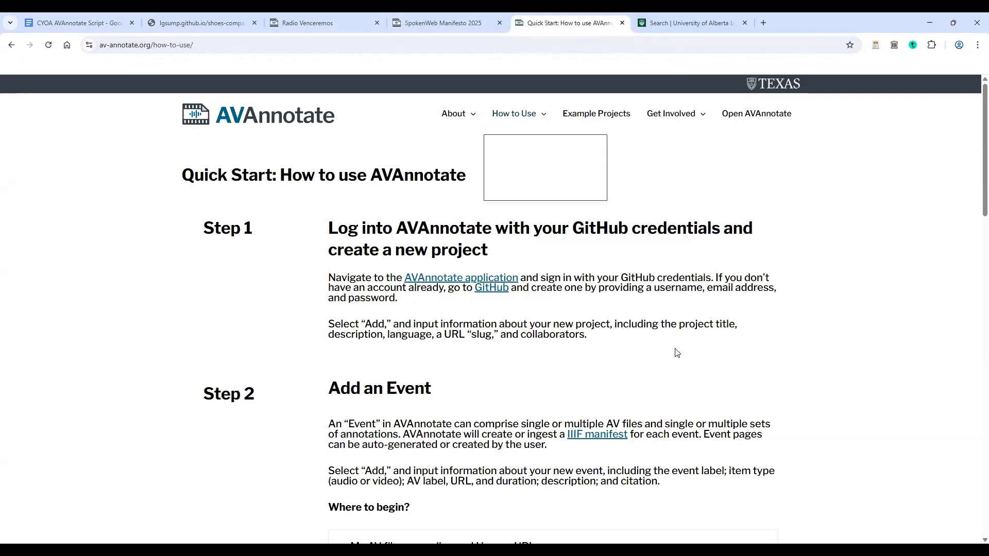
# - Preview the AVAnnotate application and the GitHub site linked in Step 1, returning to the quick start guide after each
pyautogui.click(444, 281)
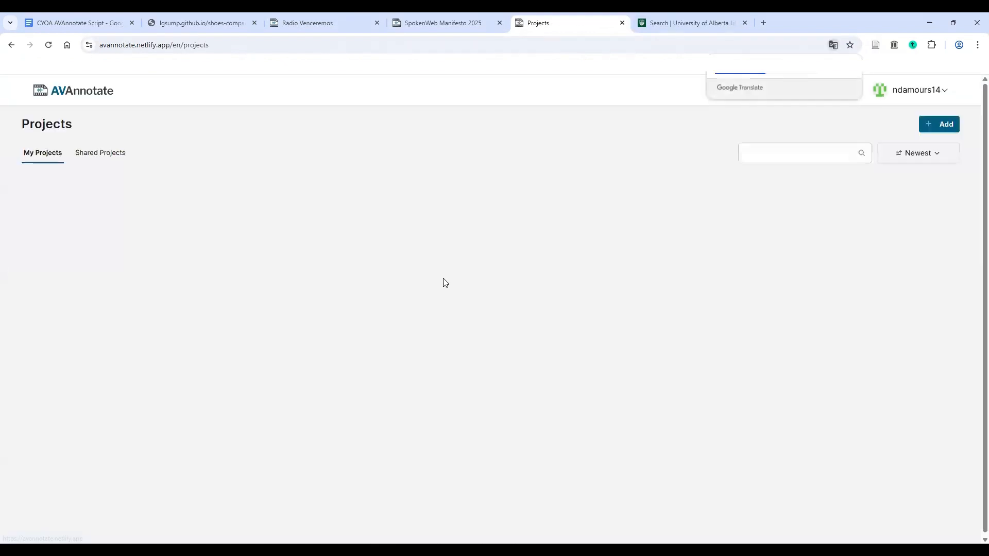
pyautogui.click(11, 45)
pyautogui.click(484, 293)
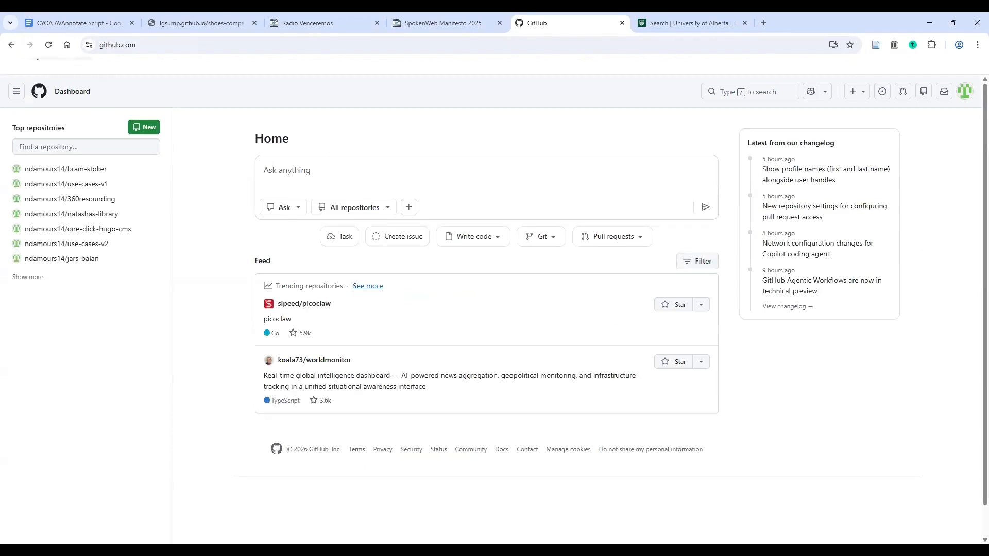
pyautogui.click(11, 48)
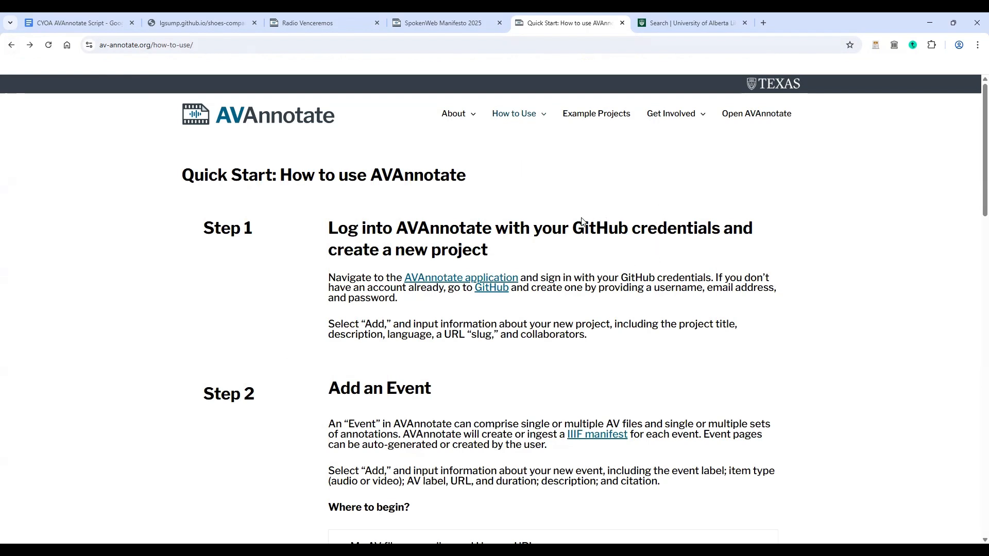
# - Open the AVAnnotate application from the quick start guide and look through the existing projects
pyautogui.click(441, 282)
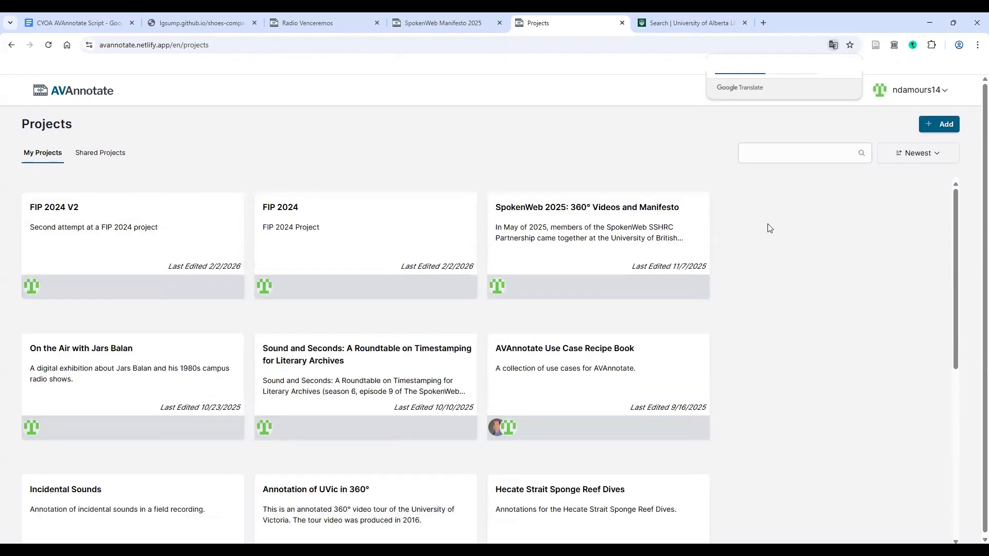
pyautogui.scroll(-6, 769, 226)
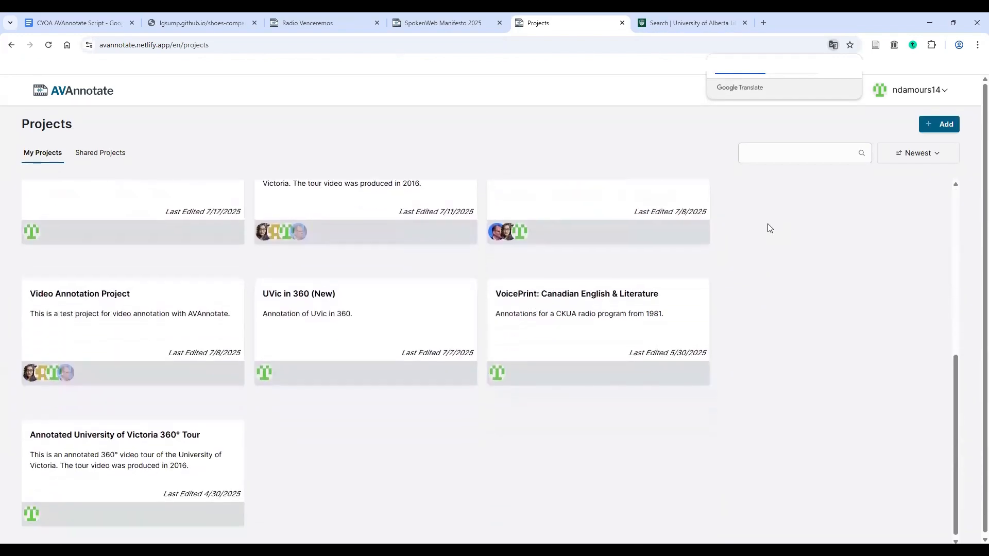
pyautogui.scroll(4, 769, 227)
pyautogui.scroll(3, 770, 226)
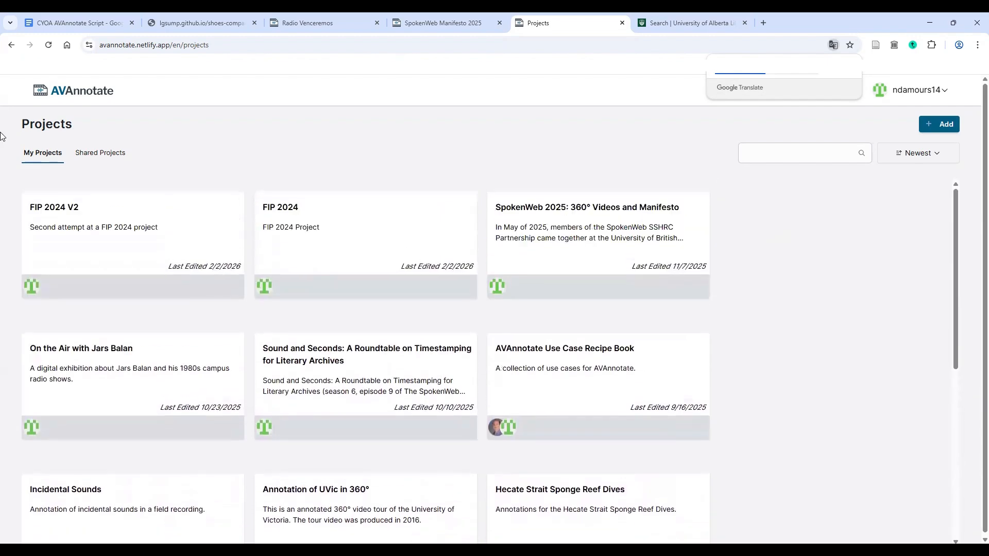
pyautogui.scroll(-3, 204, 253)
pyautogui.scroll(-4, 205, 253)
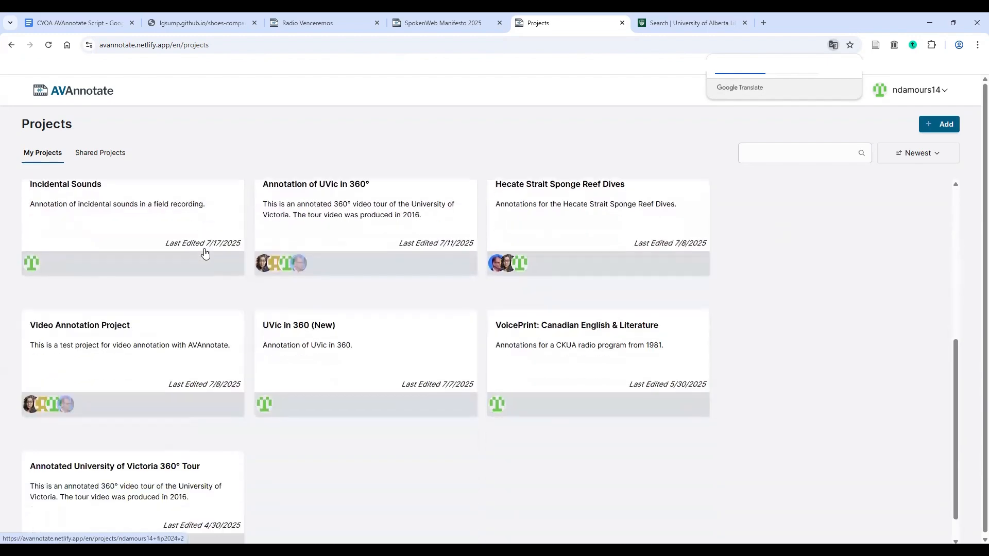
pyautogui.scroll(6, 783, 383)
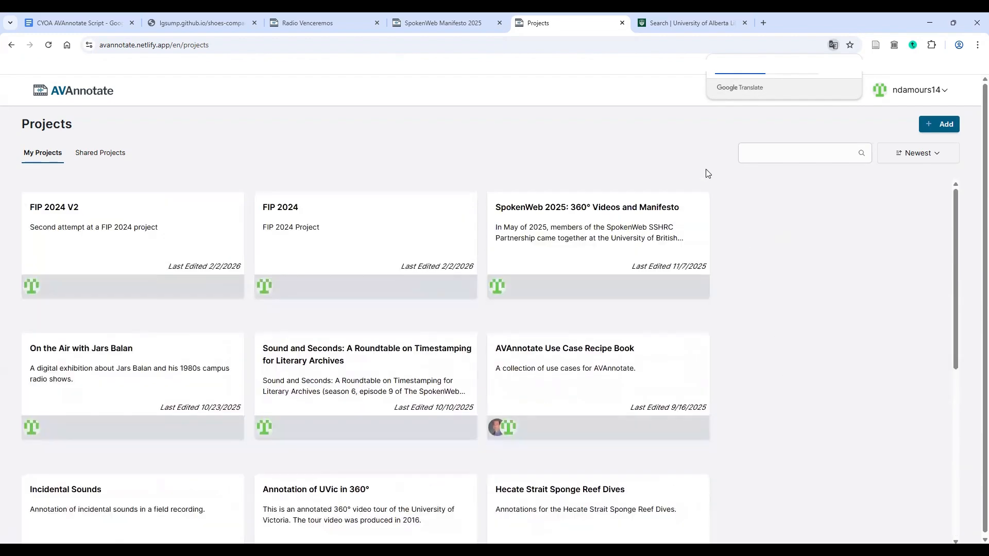
# - Start a new project titled "DH 530 Tutorial" with the description "This is a description."
pyautogui.click(939, 125)
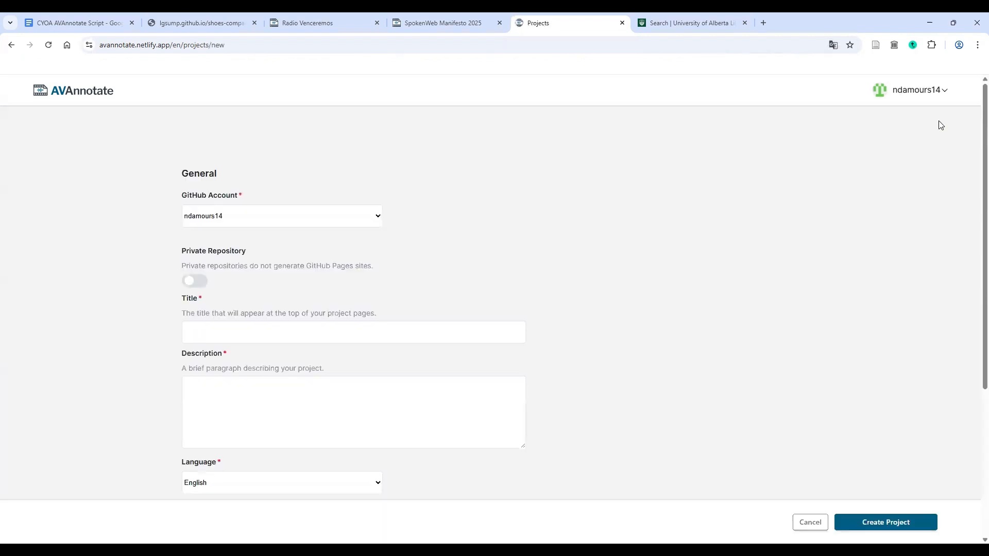
pyautogui.click(402, 339)
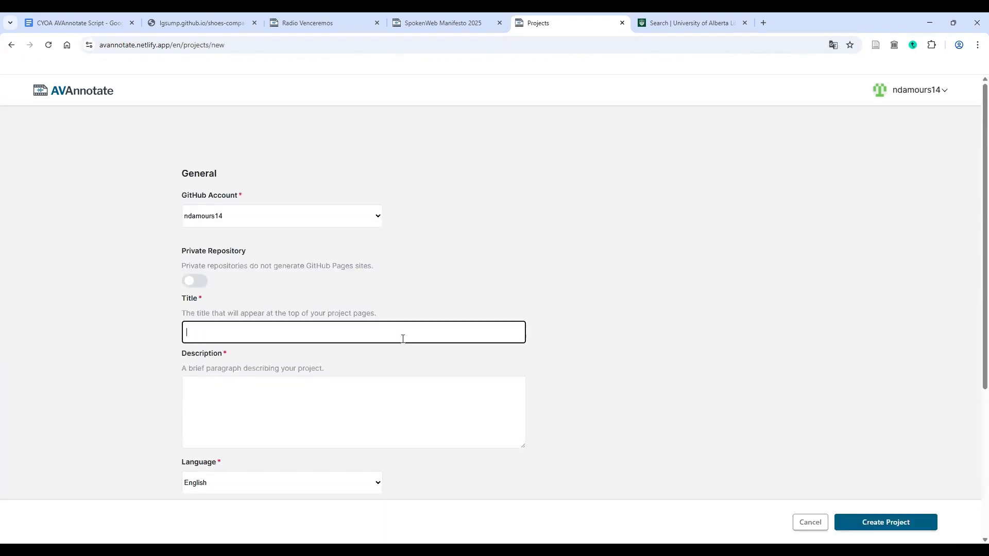
pyautogui.write('DH 530 Tutorial')
pyautogui.press('Tab')
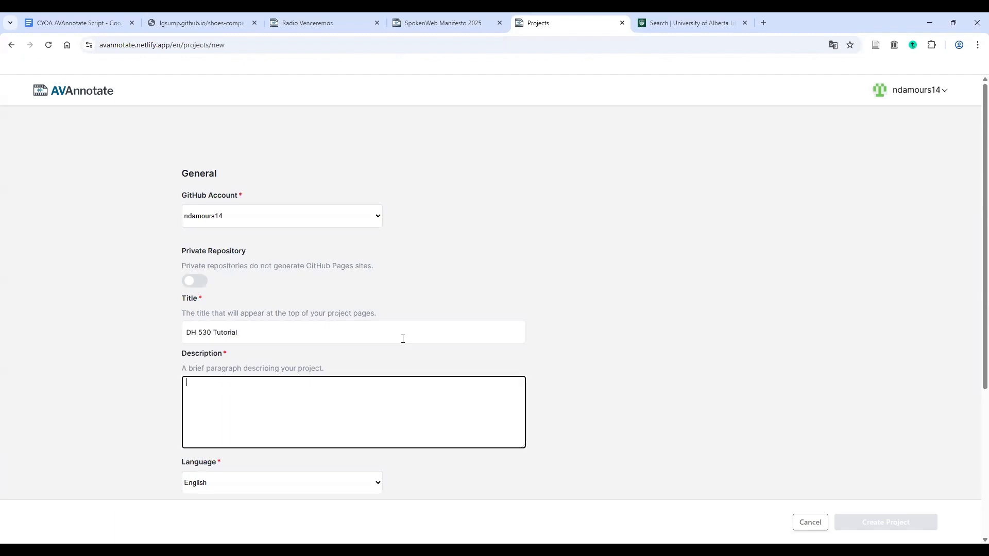
pyautogui.write('This is a description.')
# - Set the project slug to "dh-530-tutorial"
pyautogui.scroll(-3, 517, 302)
pyautogui.click(354, 393)
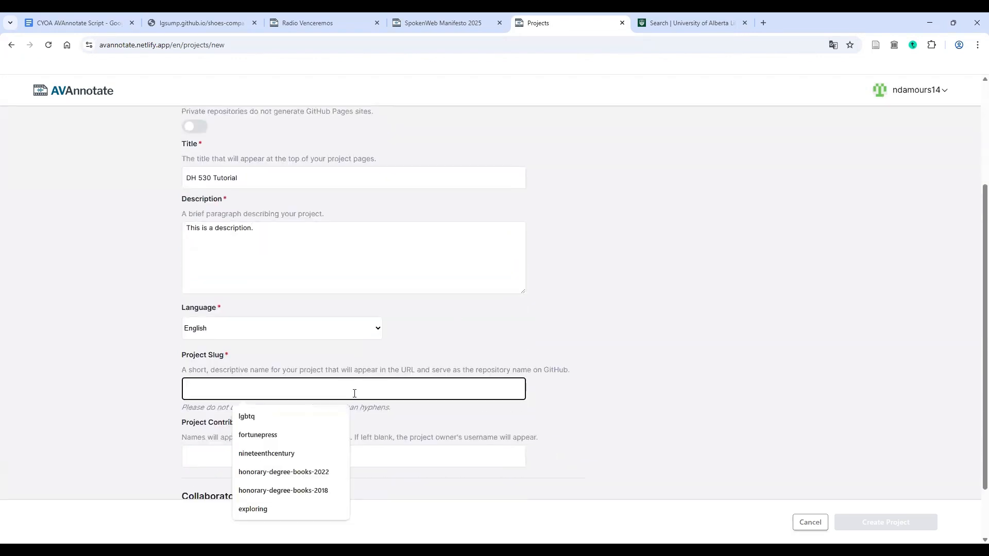
pyautogui.write('dh-530-')
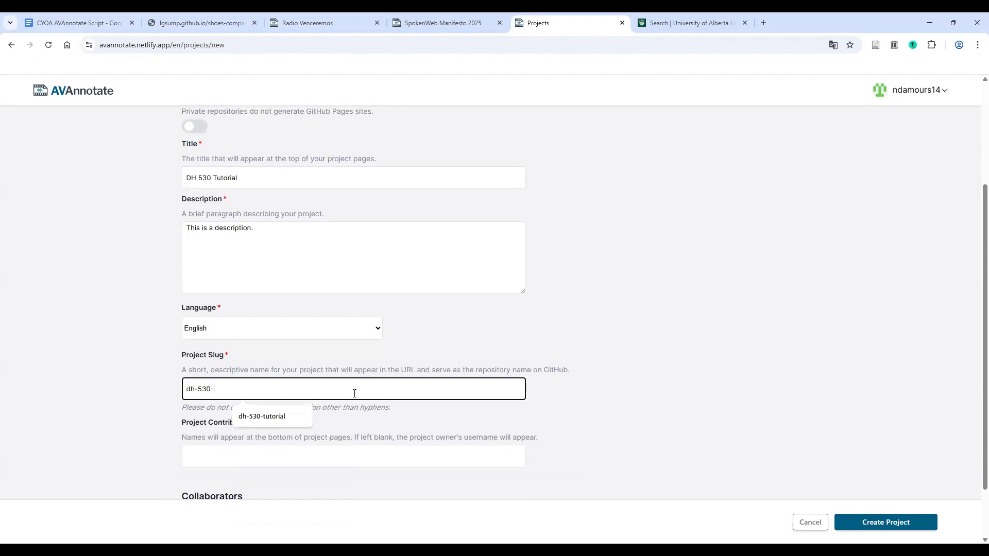
pyautogui.write('tutorial')
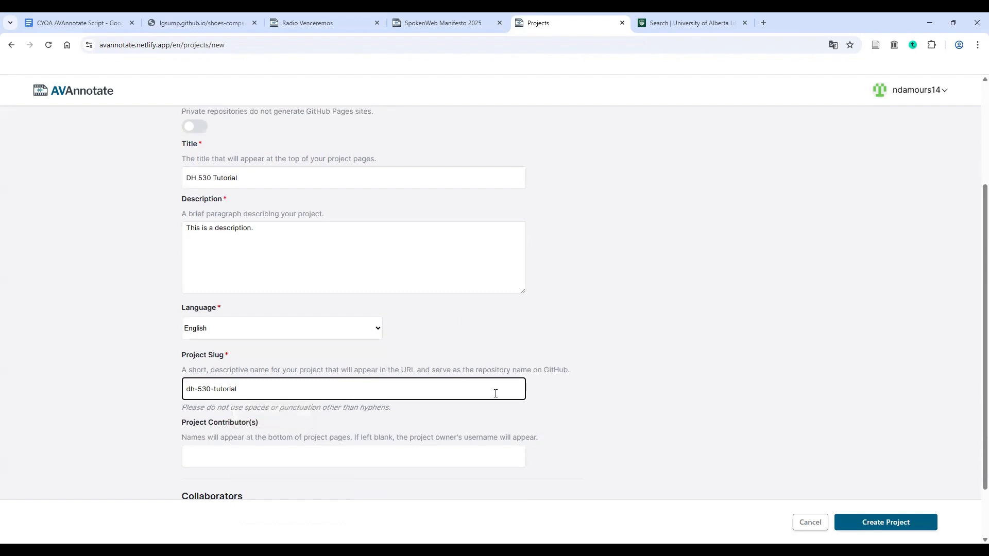
# - View the collaborator search, close it without adding anyone, and create the project
pyautogui.scroll(-2, 331, 426)
pyautogui.click(227, 470)
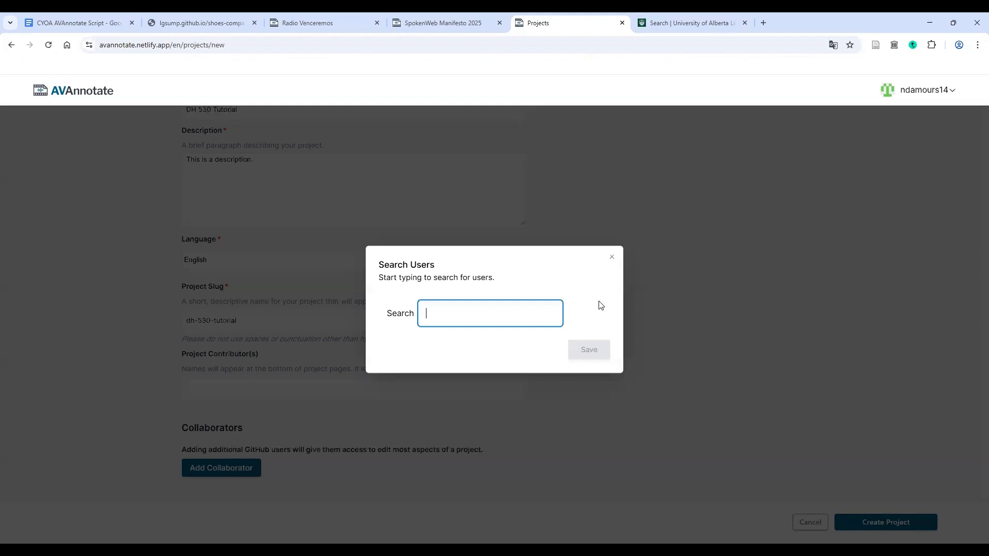
pyautogui.click(613, 257)
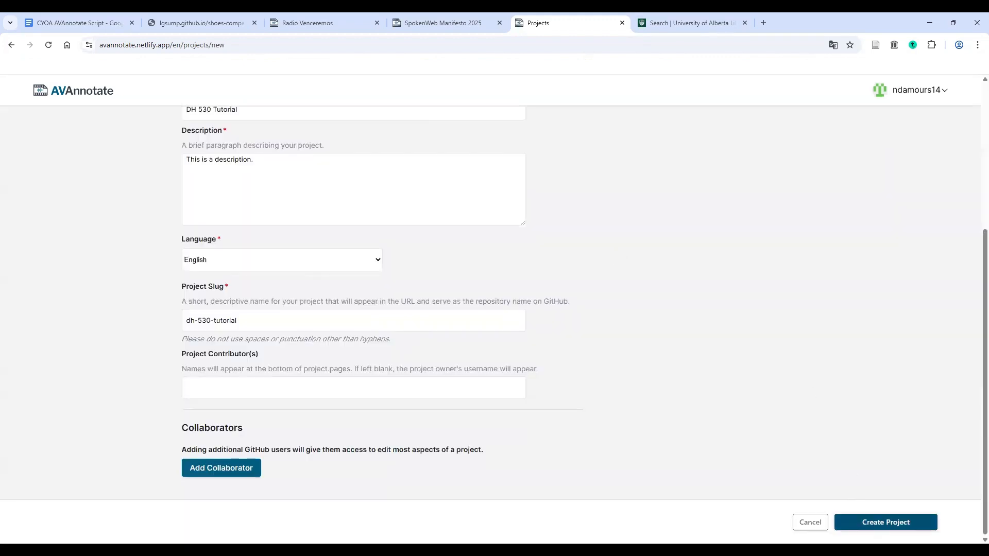
pyautogui.click(886, 522)
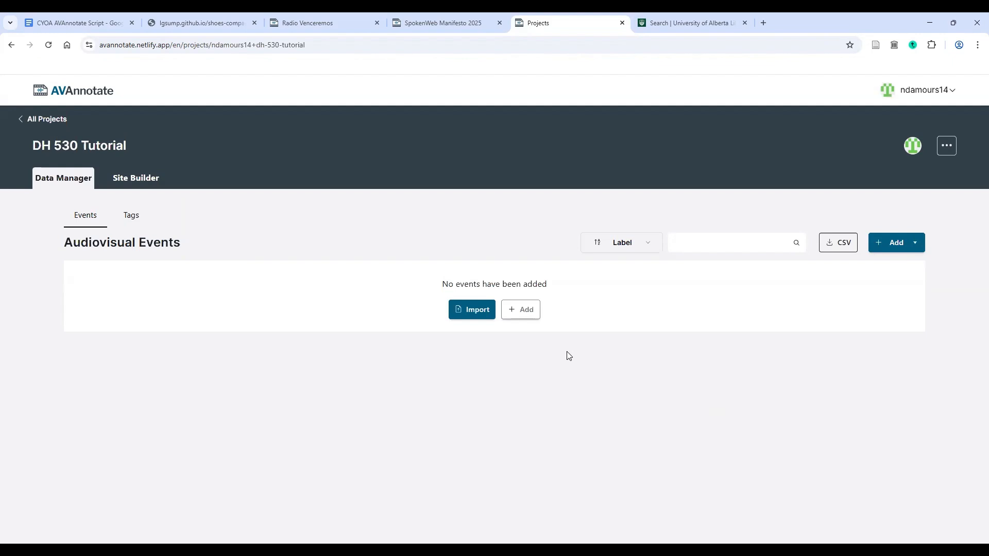
# - Switch to the University of Alberta Aviary site and examine its address and the available AV collections
pyautogui.click(681, 29)
pyautogui.moveTo(99, 45); pyautogui.dragTo(188, 54)
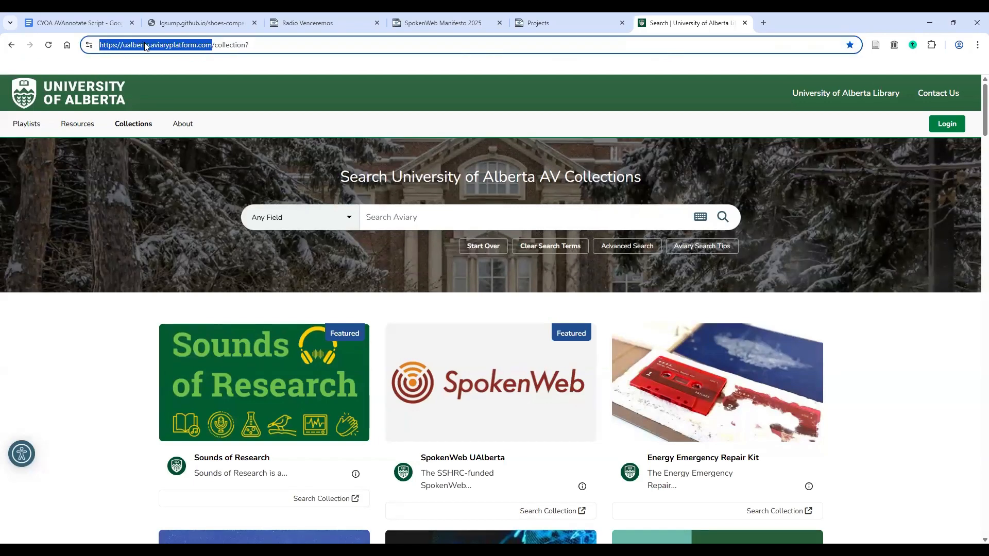
pyautogui.click(160, 245)
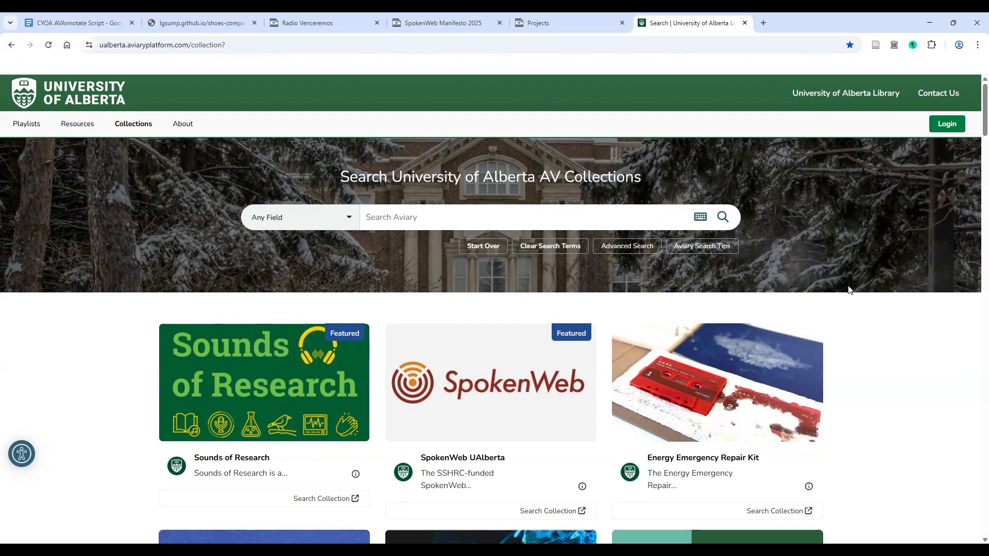
pyautogui.scroll(-6, 888, 288)
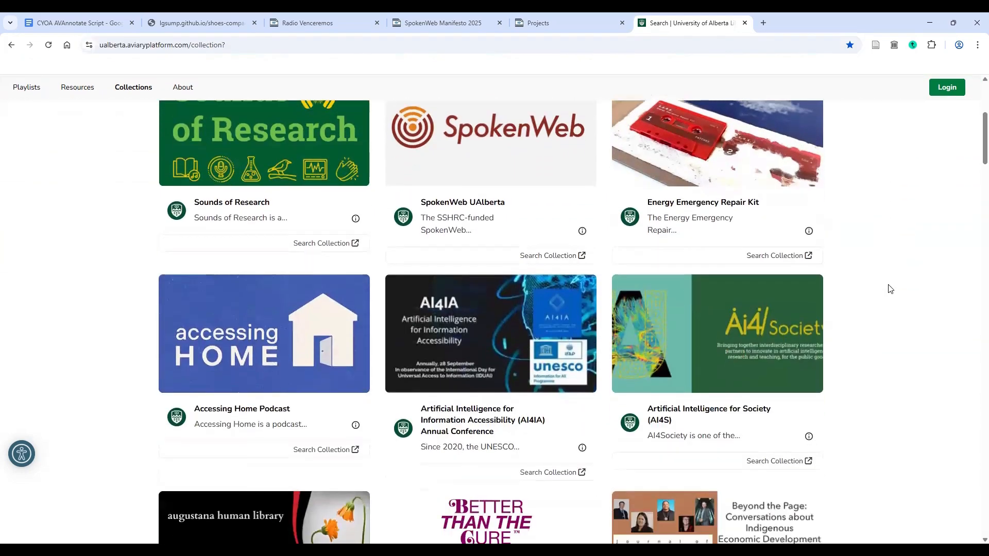
pyautogui.scroll(-9, 890, 288)
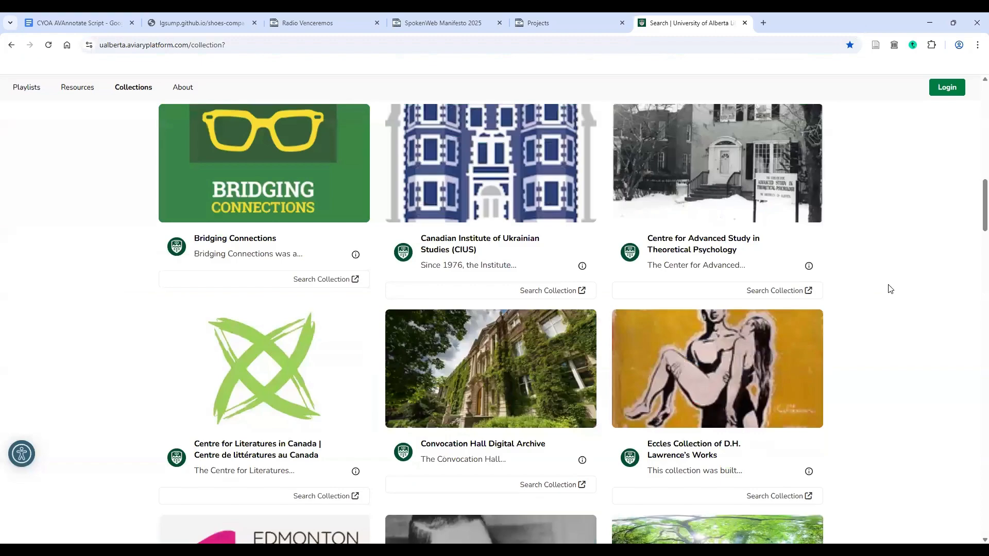
pyautogui.scroll(-7, 890, 288)
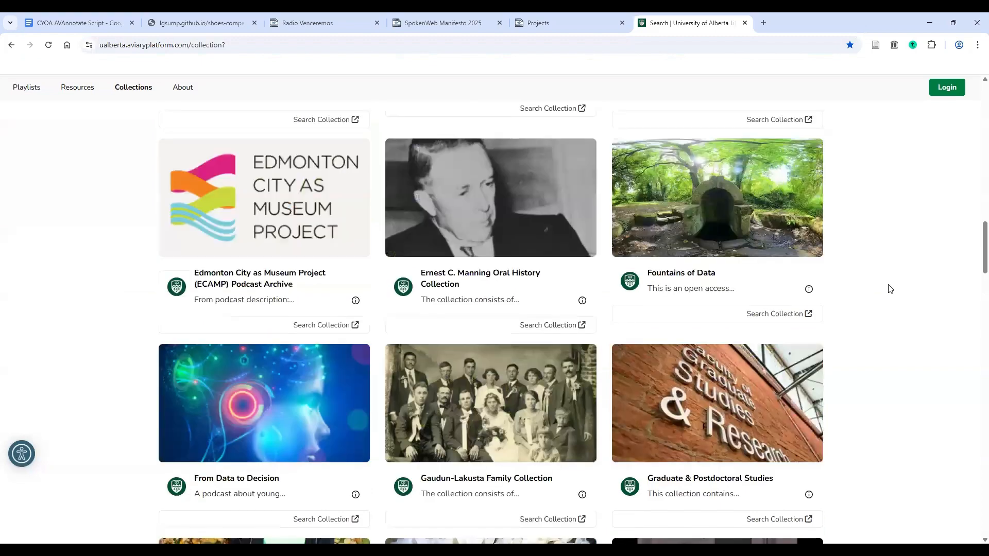
pyautogui.scroll(-5, 890, 289)
pyautogui.scroll(-9, 890, 289)
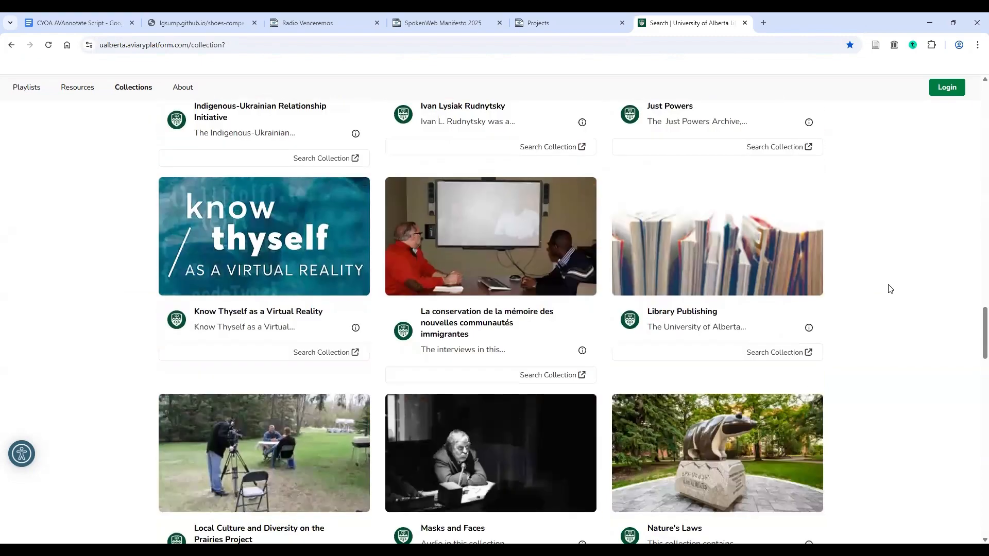
pyautogui.scroll(8, 890, 289)
pyautogui.scroll(18, 890, 289)
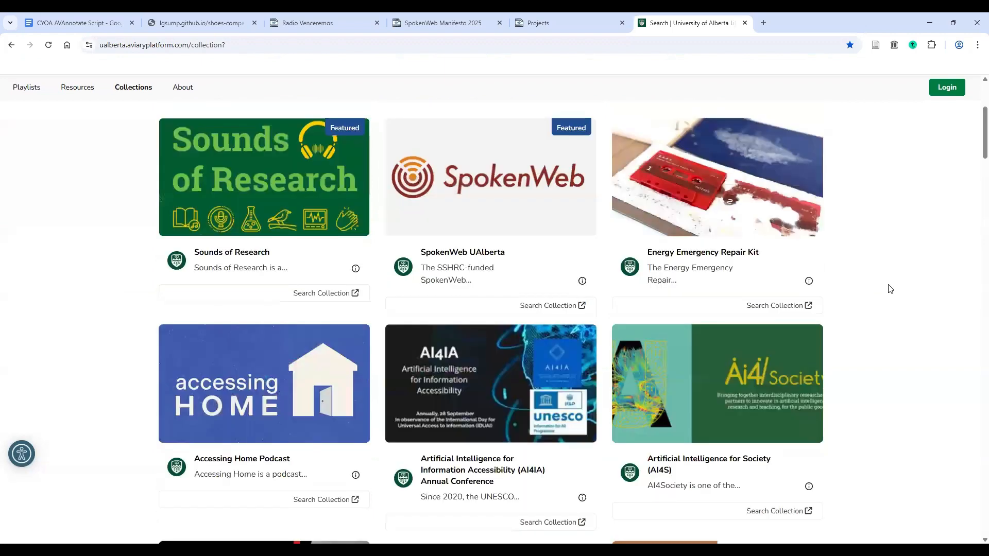
# - Return to the DH 530 Tutorial project, start adding an audiovisual event, and review the fields of its form
pyautogui.click(566, 30)
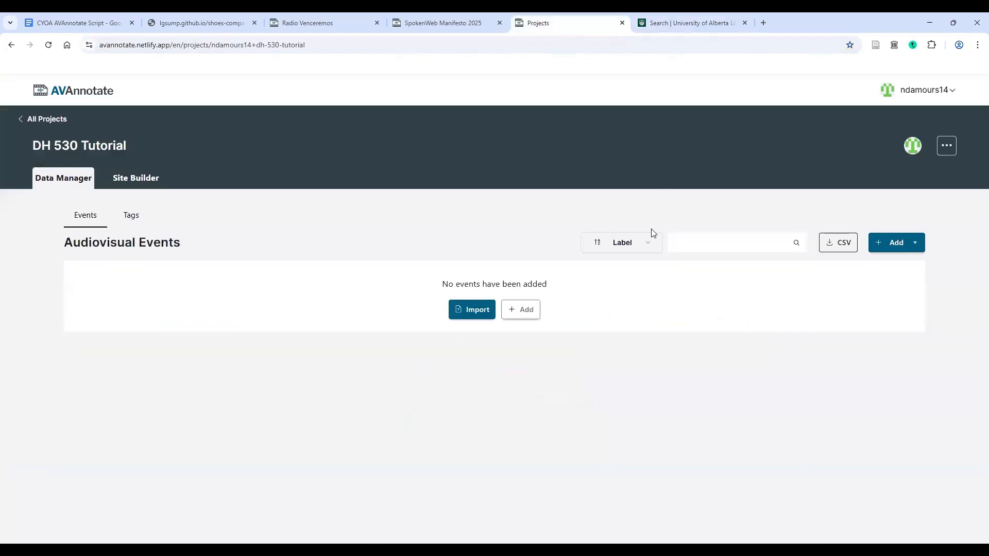
pyautogui.click(893, 248)
pyautogui.click(894, 263)
pyautogui.scroll(-4, 515, 237)
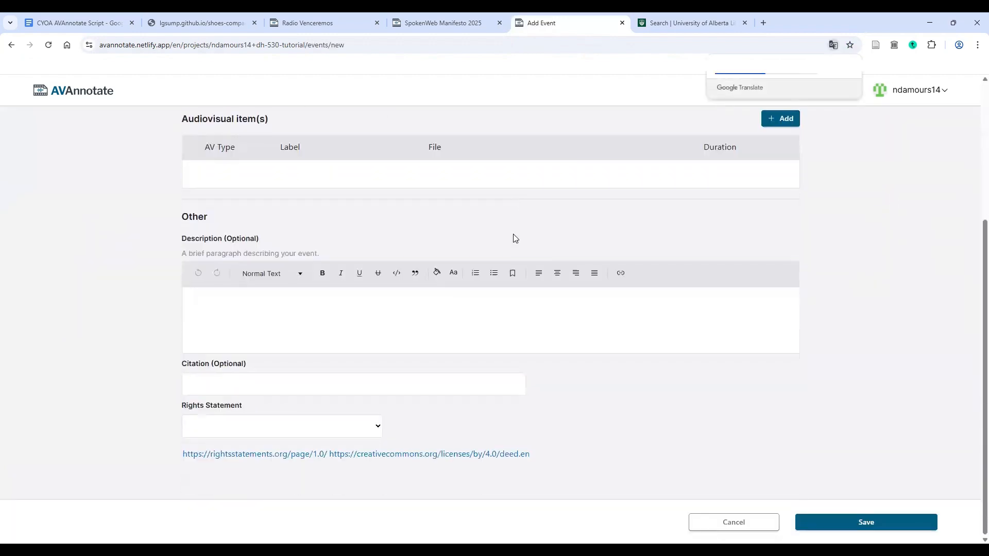
pyautogui.scroll(4, 513, 236)
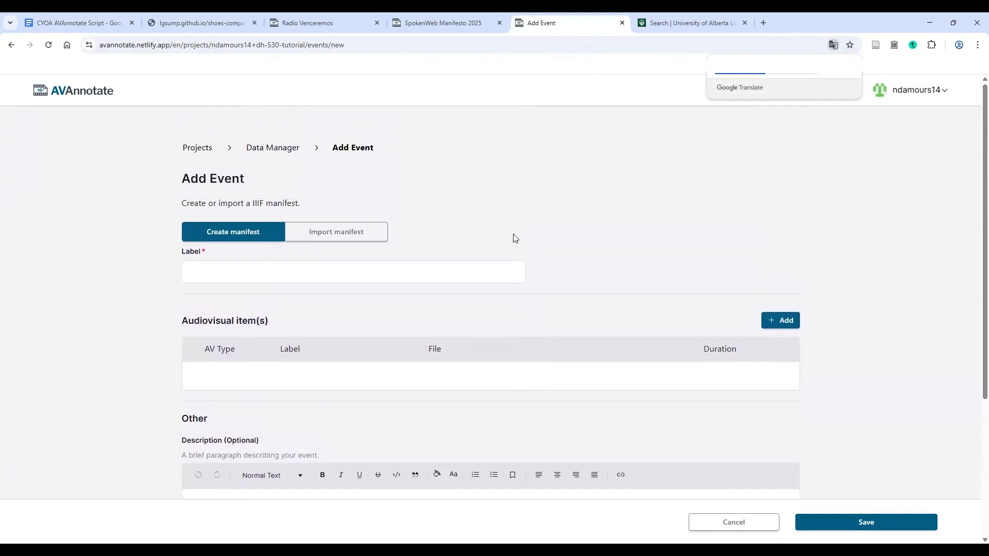
# - Leave the manifest creation fields empty and switch the new event to importing an IIIF manifest
pyautogui.click(311, 272)
pyautogui.click(427, 353)
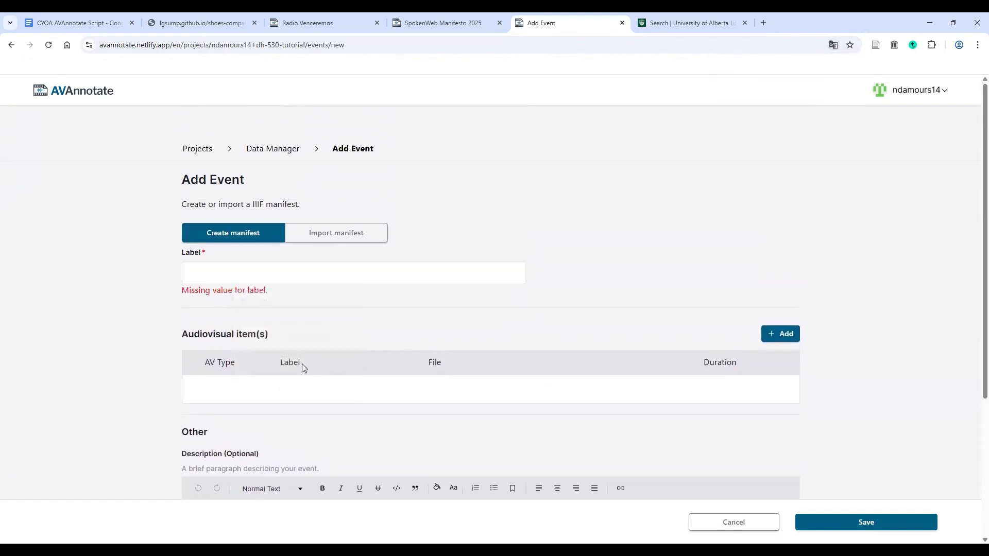
pyautogui.scroll(-2, 371, 320)
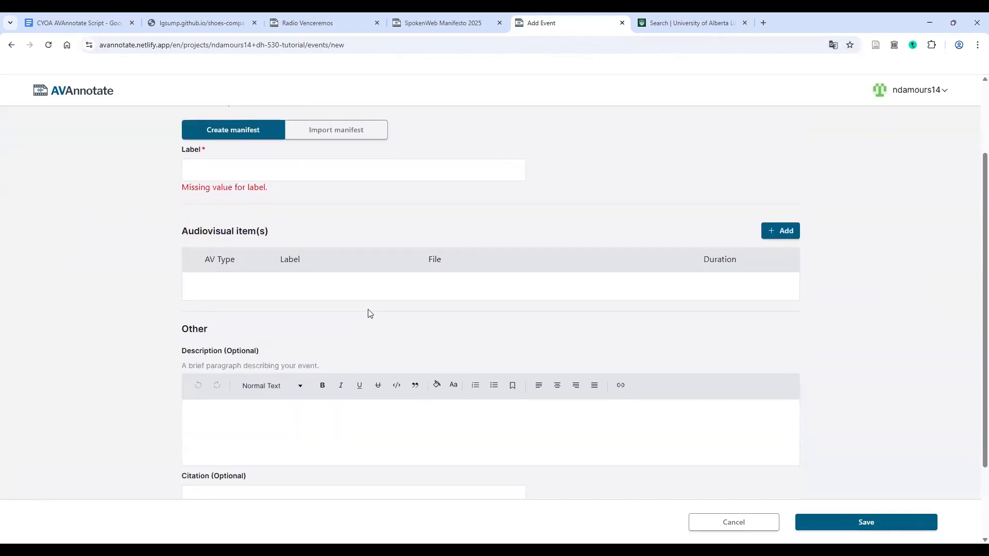
pyautogui.scroll(2, 369, 311)
pyautogui.click(329, 236)
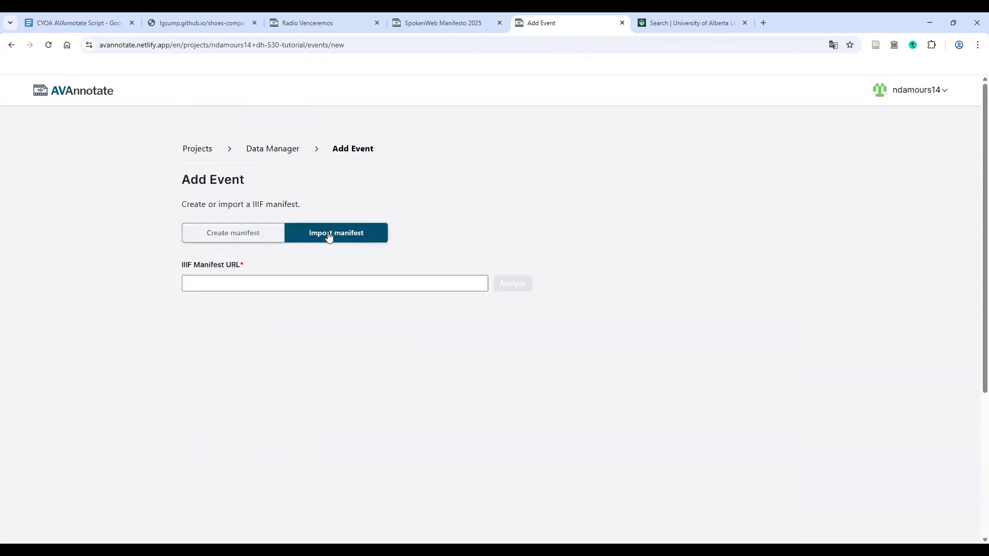
# - Switch to the University of Alberta Aviary site and open the recording Celebrations: Matt Cohen from the SpokenWeb UAlberta collection
pyautogui.click(729, 29)
pyautogui.click(498, 382)
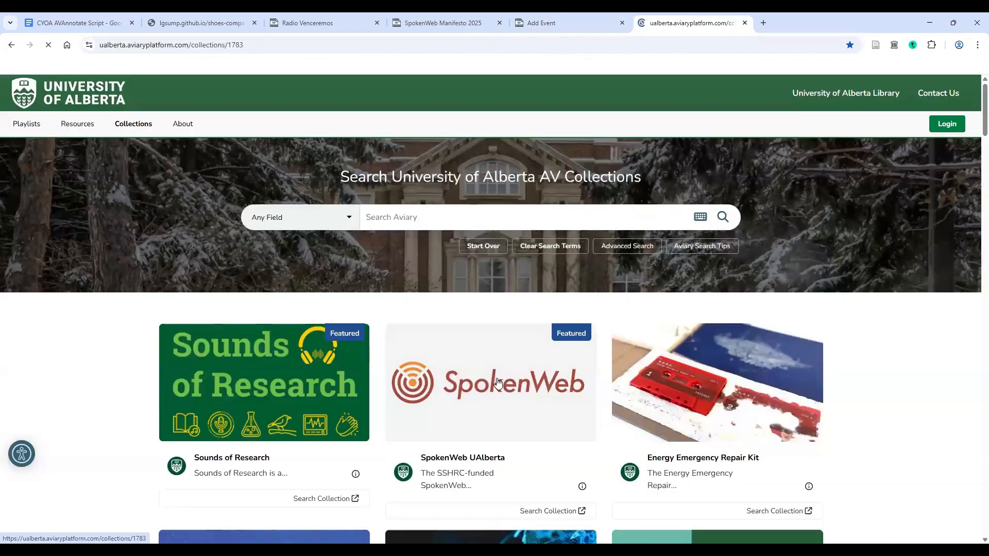
pyautogui.scroll(-3, 603, 311)
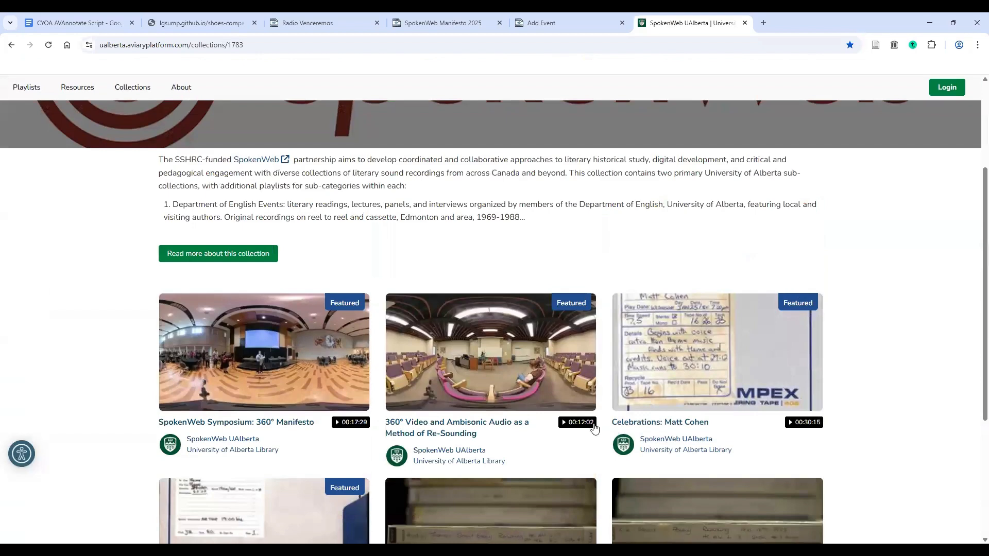
pyautogui.click(715, 370)
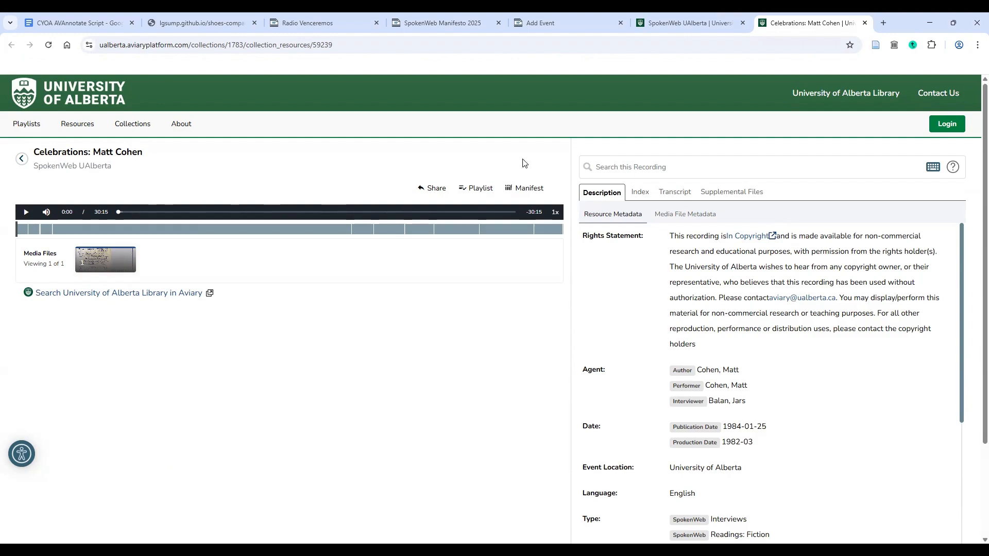
# - Open the recording's IIIF manifest, look through its contents, and copy the manifest's web address
pyautogui.click(523, 189)
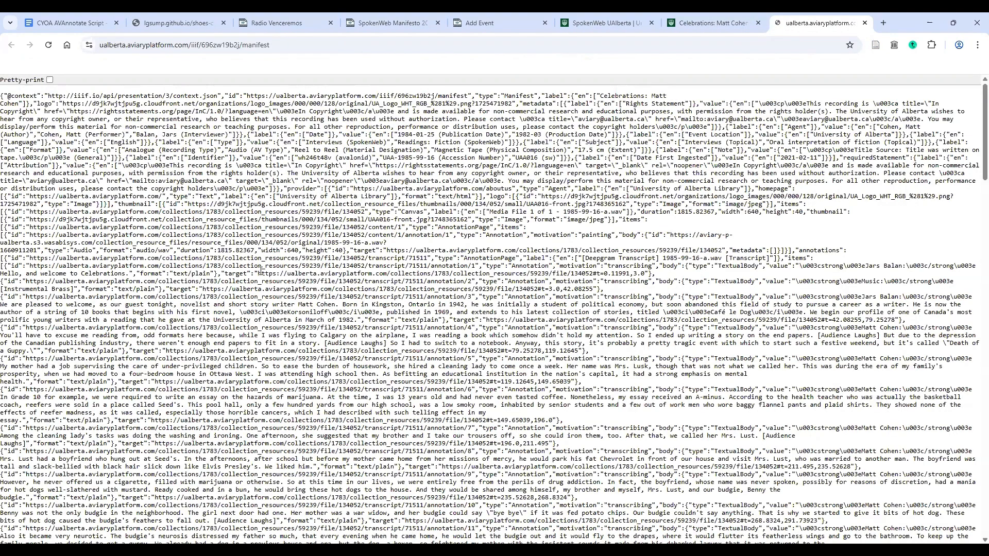
pyautogui.scroll(-9, 261, 266)
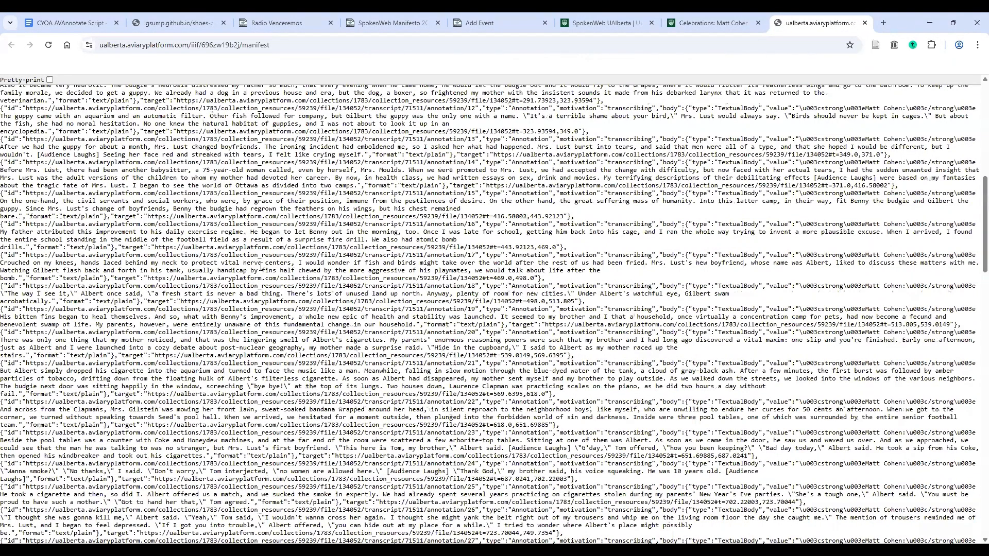
pyautogui.scroll(-15, 261, 266)
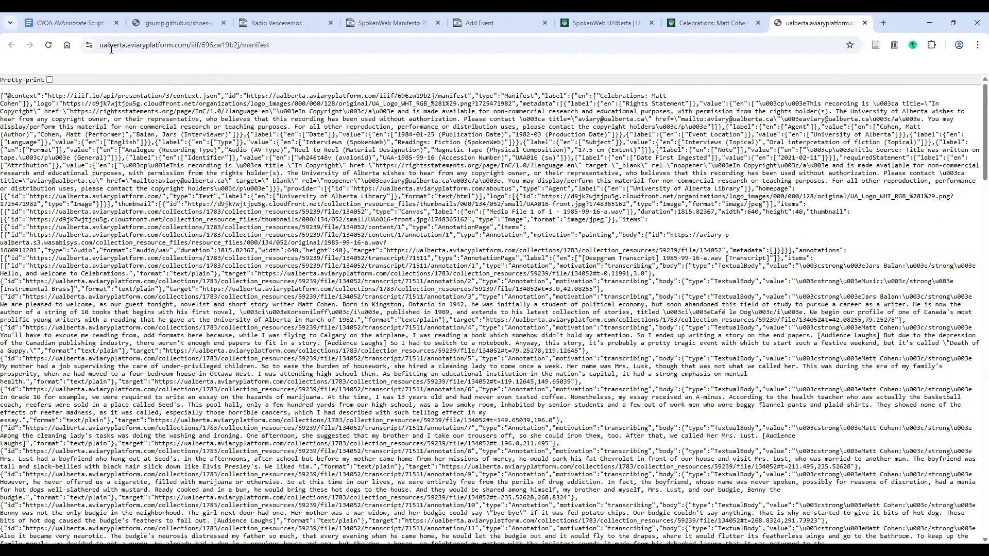
pyautogui.click(219, 45)
pyautogui.hotkey('ctrl', 'c')
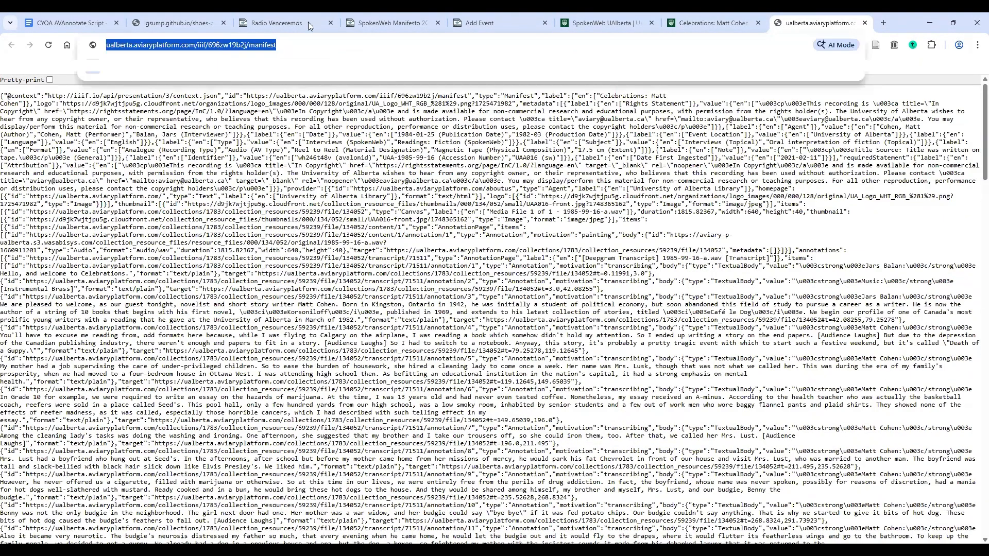
# - Return to the Add Event form, paste and analyze the copied manifest URL, and save the event with web page auto-generation on
pyautogui.click(484, 22)
pyautogui.click(439, 281)
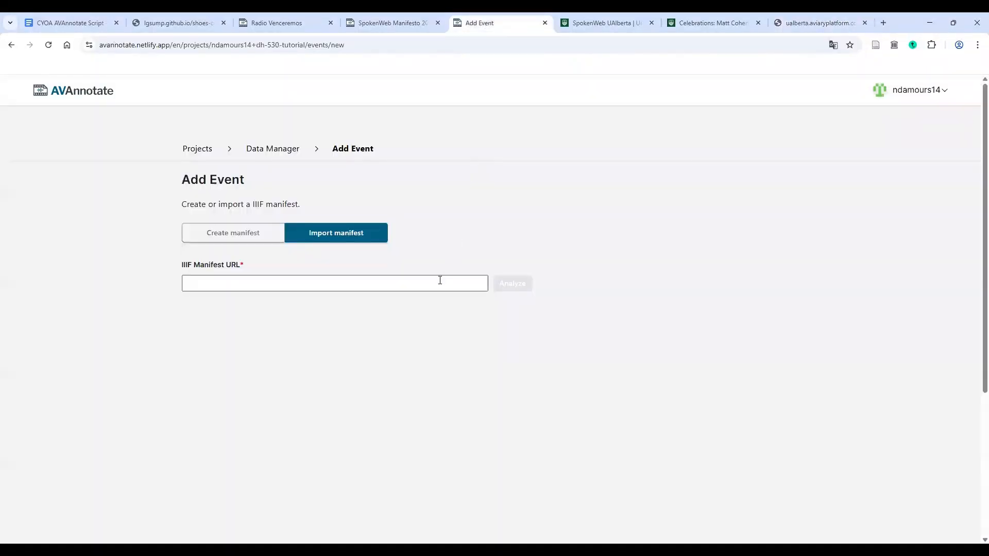
pyautogui.hotkey('ctrl', 'v')
pyautogui.click(512, 285)
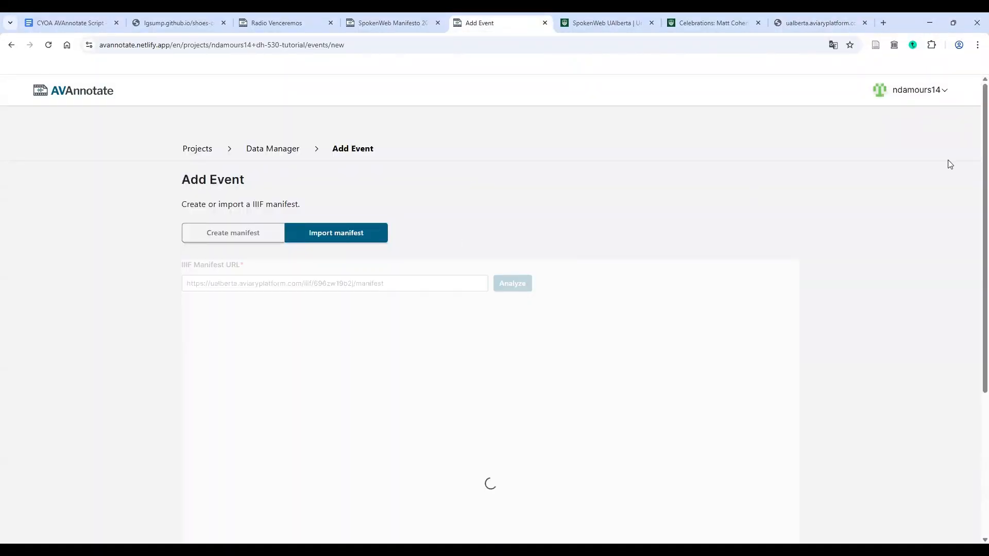
pyautogui.scroll(-3, 312, 218)
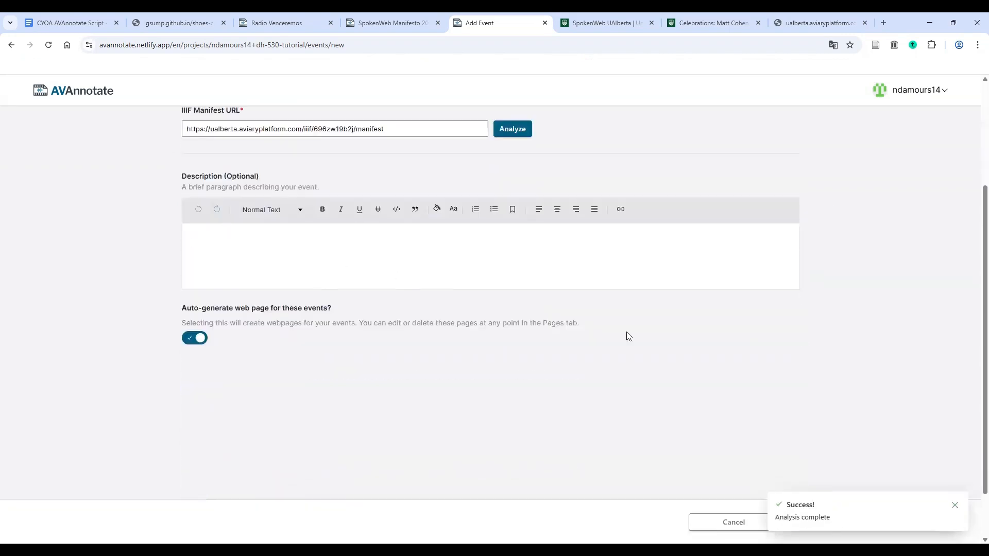
pyautogui.click(955, 505)
pyautogui.click(912, 522)
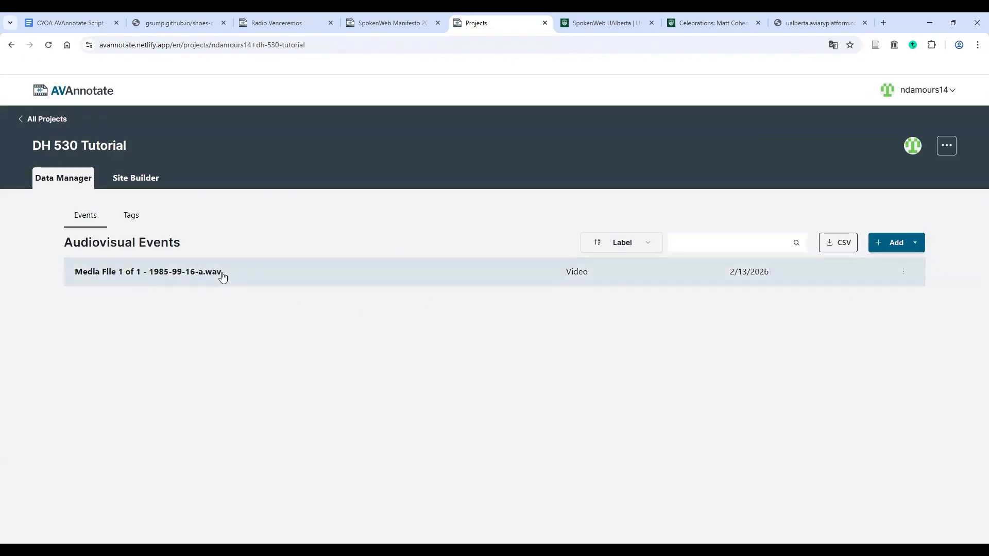
pyautogui.click(903, 273)
pyautogui.click(914, 321)
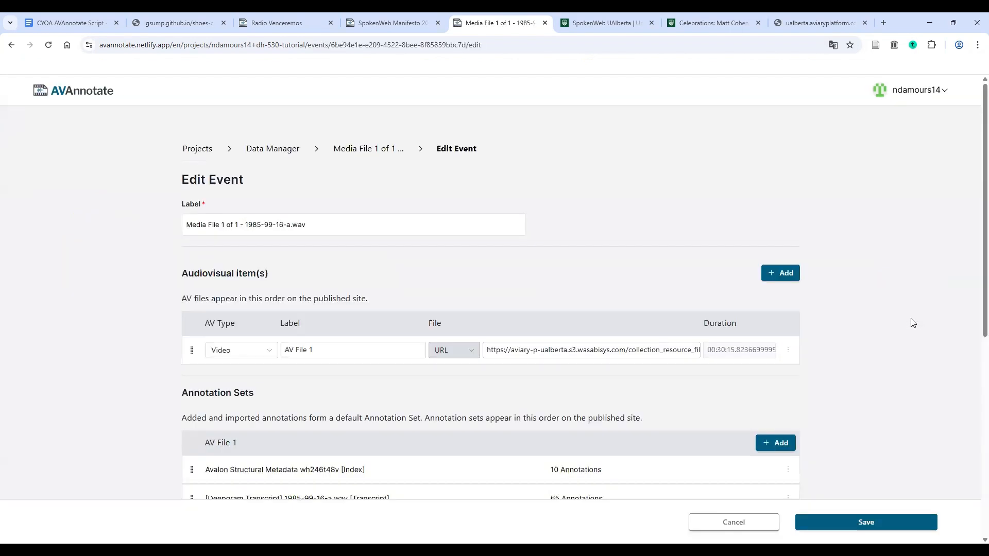
pyautogui.tripleClick(344, 225)
pyautogui.write('Matt Cohen')
pyautogui.click(239, 349)
pyautogui.click(234, 332)
# - Review the event's annotation sets and optional description, citation and rights fields, and save the edited event
pyautogui.scroll(-3, 479, 394)
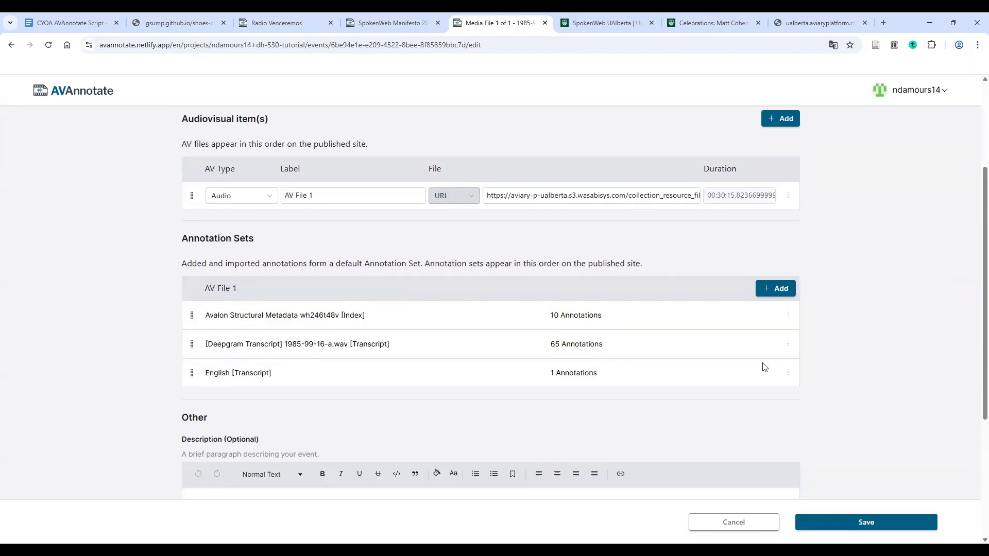
pyautogui.scroll(3, 344, 369)
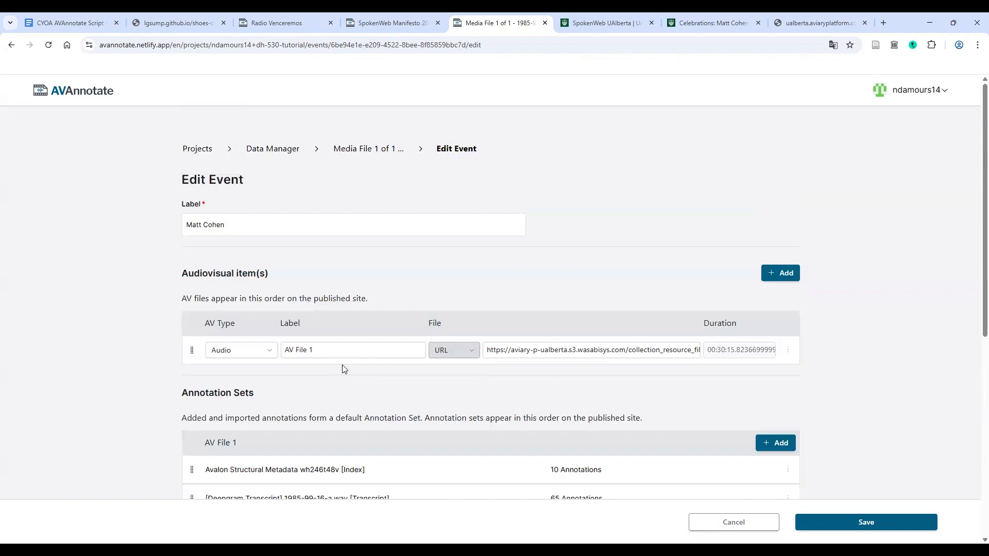
pyautogui.scroll(-1, 342, 365)
pyautogui.scroll(-1, 377, 343)
pyautogui.scroll(-4, 450, 298)
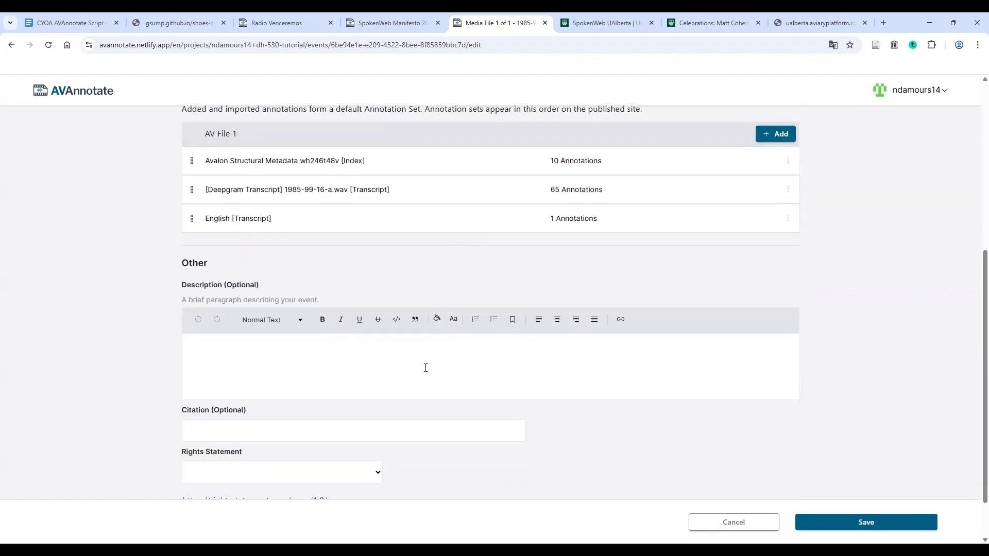
pyautogui.scroll(6, 425, 367)
pyautogui.click(839, 522)
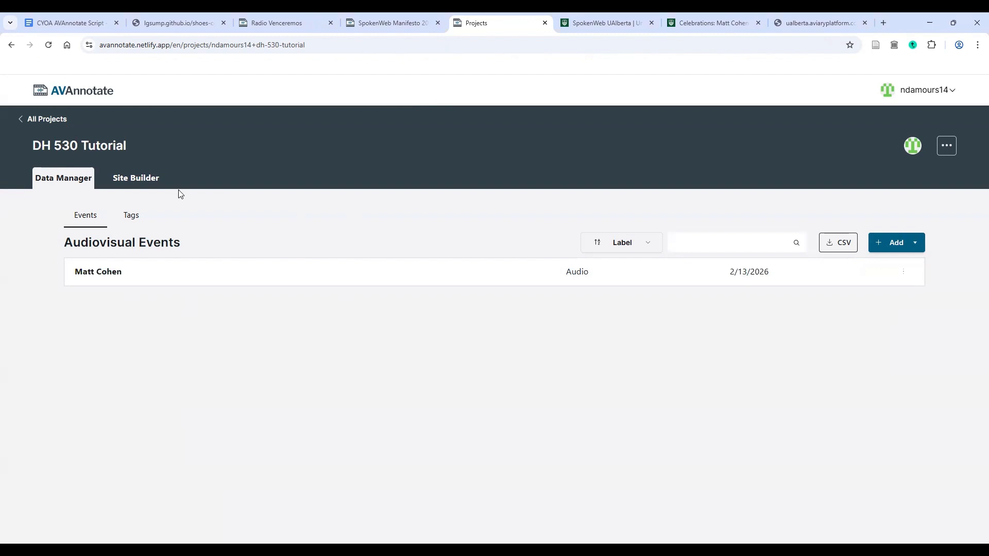
# - Create a tag group labelled Tags with the mint green colour in the project's tag manager
pyautogui.click(134, 218)
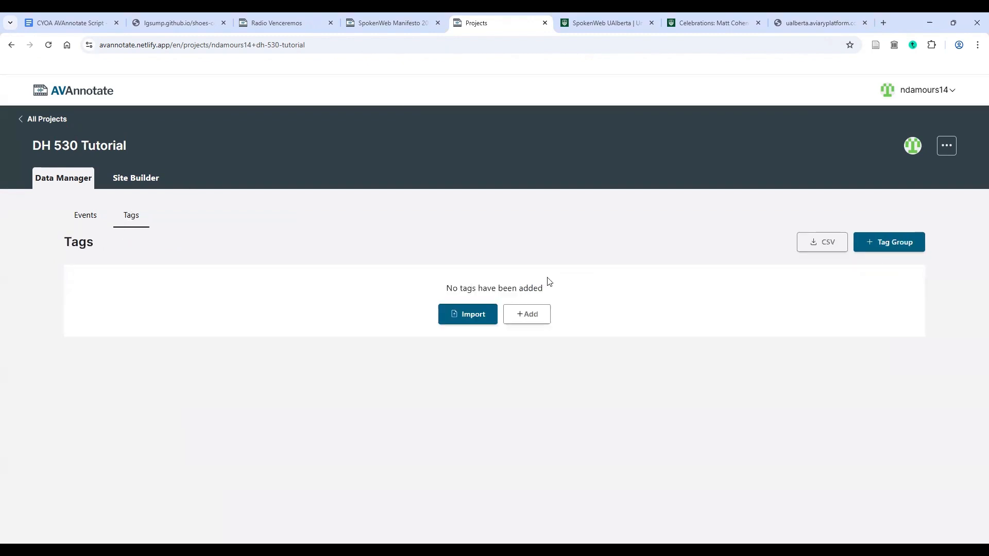
pyautogui.click(541, 318)
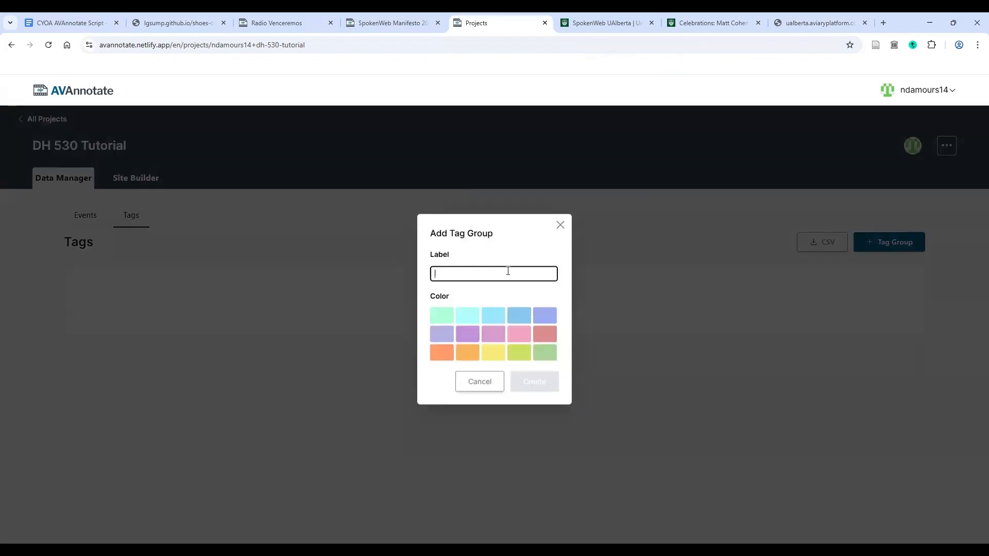
pyautogui.press('BackSpace')
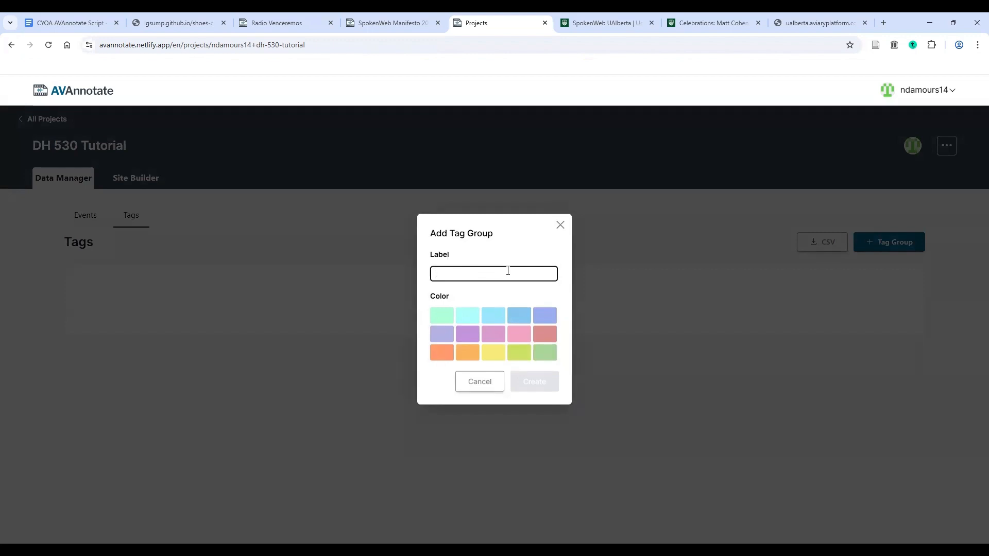
pyautogui.click(442, 315)
pyautogui.click(534, 381)
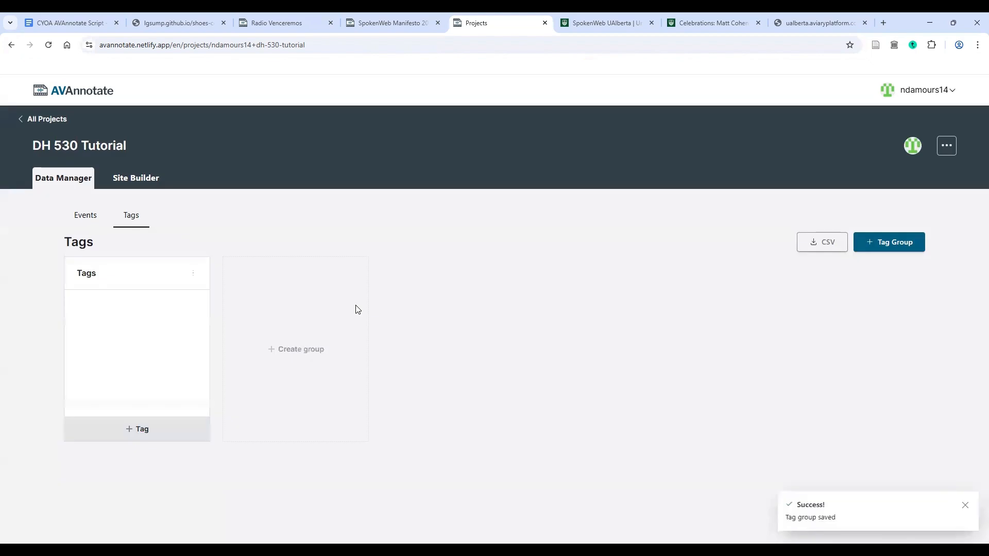
pyautogui.click(141, 428)
pyautogui.write('Matt Cohen')
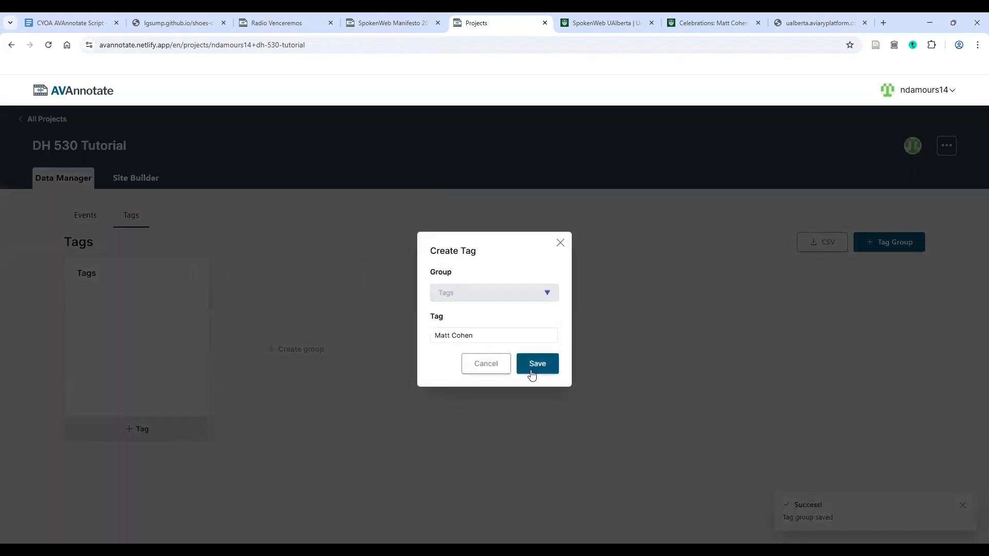
pyautogui.click(532, 374)
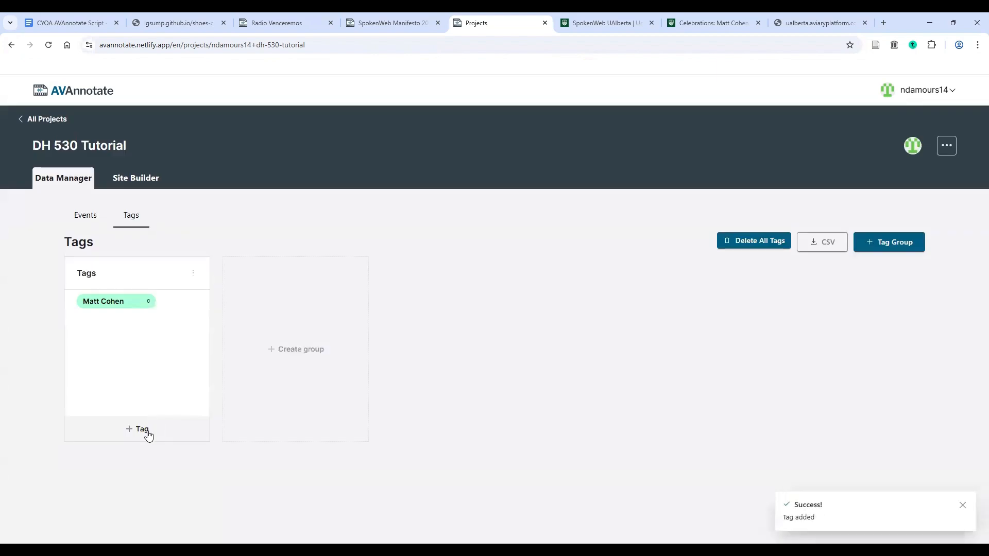
pyautogui.click(144, 430)
pyautogui.write('Music')
pyautogui.click(548, 372)
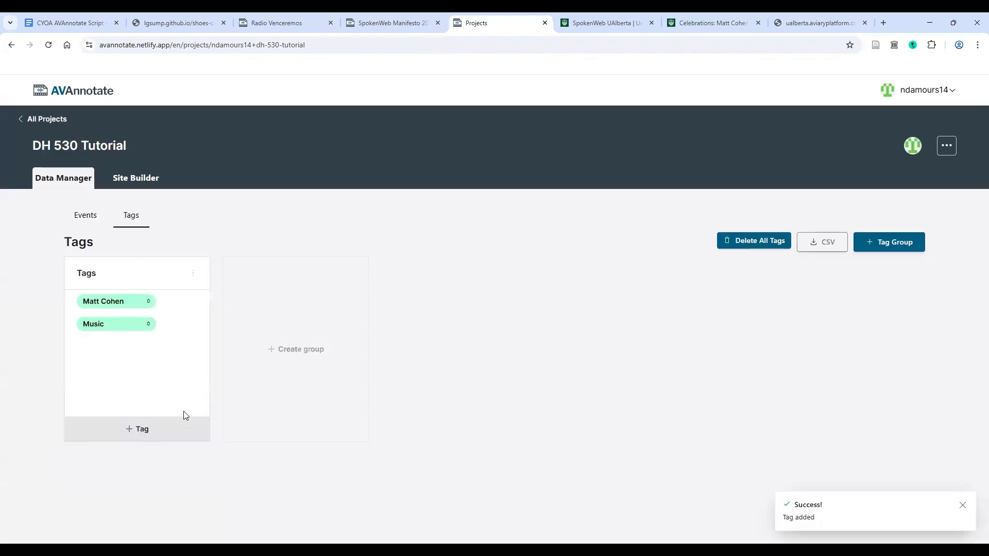
# - Add the tags Analysis and Translation to the Tags group
pyautogui.click(150, 429)
pyautogui.write('Analysis')
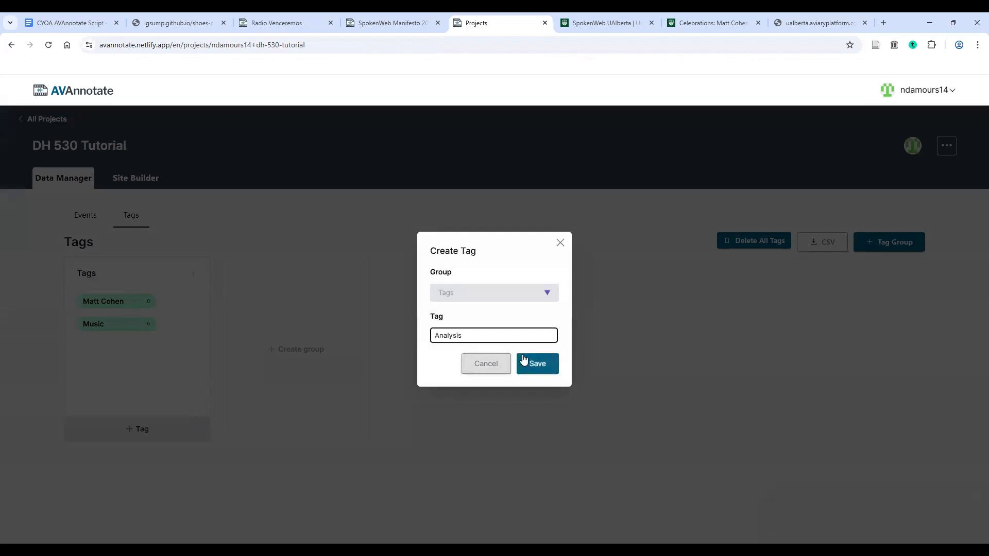
pyautogui.click(522, 362)
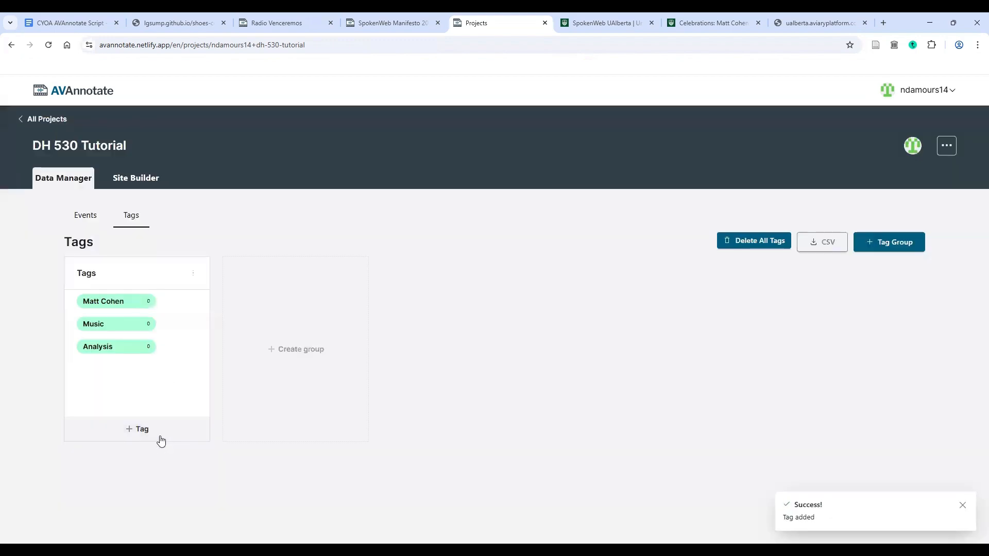
pyautogui.click(154, 430)
pyautogui.write('Translation')
pyautogui.click(533, 365)
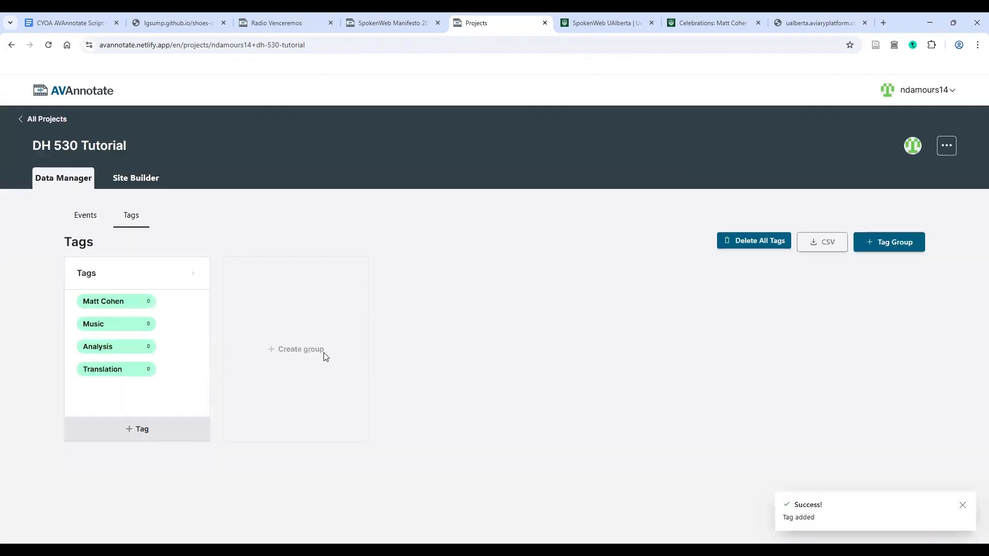
# - Create a second tag group labelled People with the orange colour
pyautogui.click(308, 353)
pyautogui.write('People')
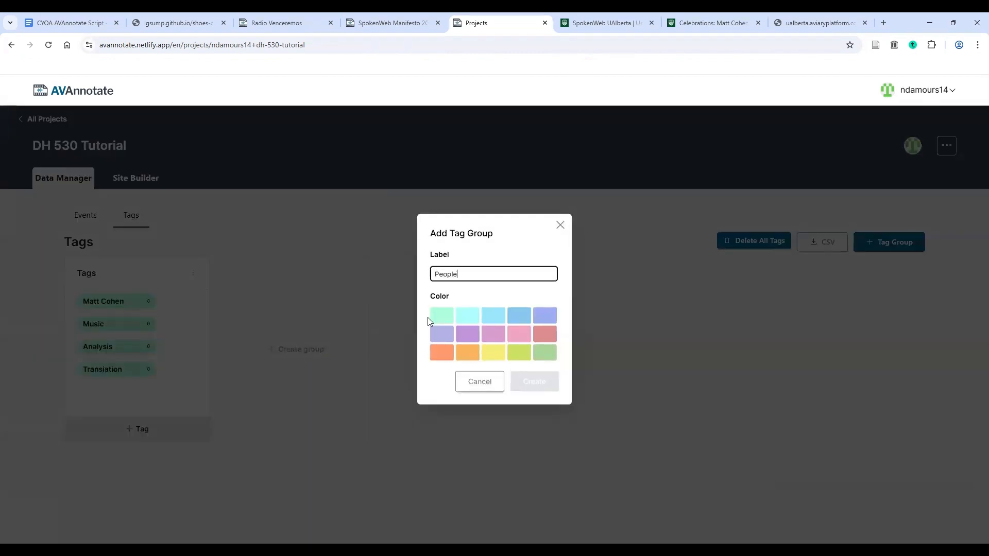
pyautogui.click(441, 352)
pyautogui.click(536, 382)
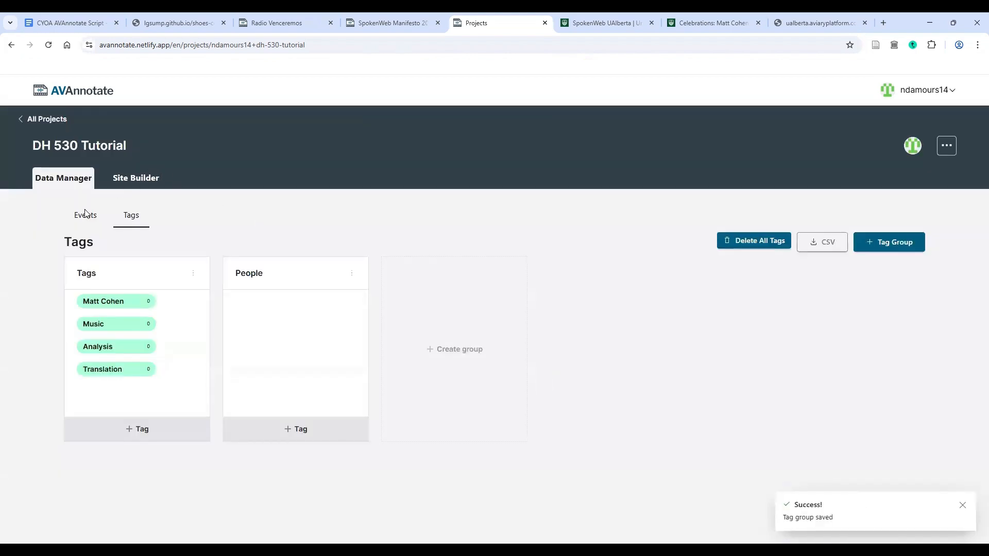
# - Open the Matt Cohen audiovisual event and compare its Deepgram transcript and Avalon structural metadata index annotation sets
pyautogui.click(85, 213)
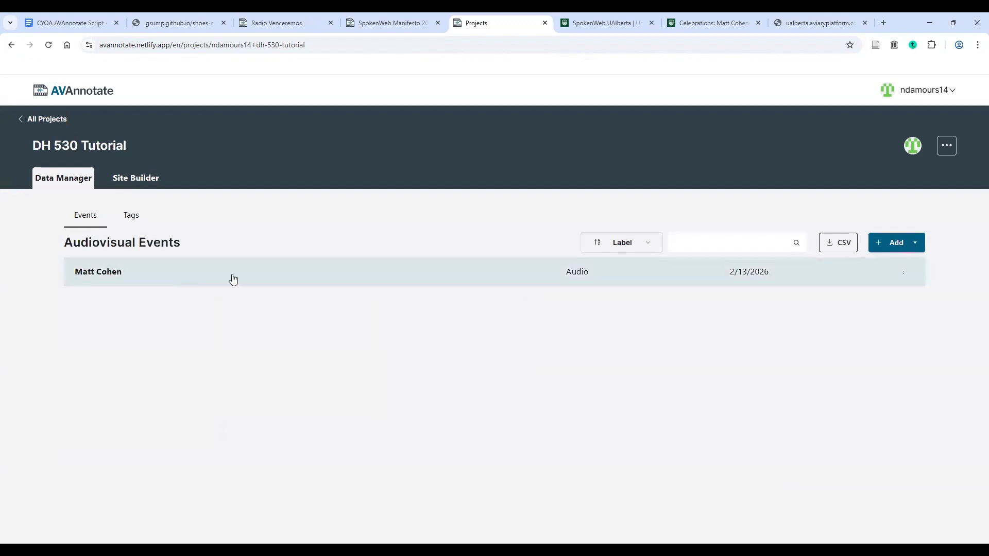
pyautogui.click(902, 272)
pyautogui.click(370, 287)
pyautogui.click(407, 274)
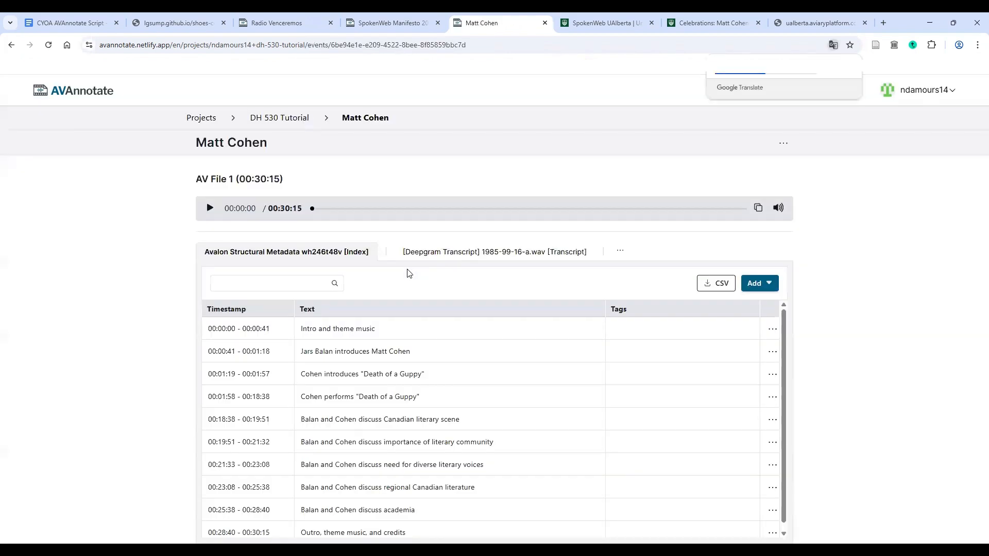
pyautogui.click(431, 255)
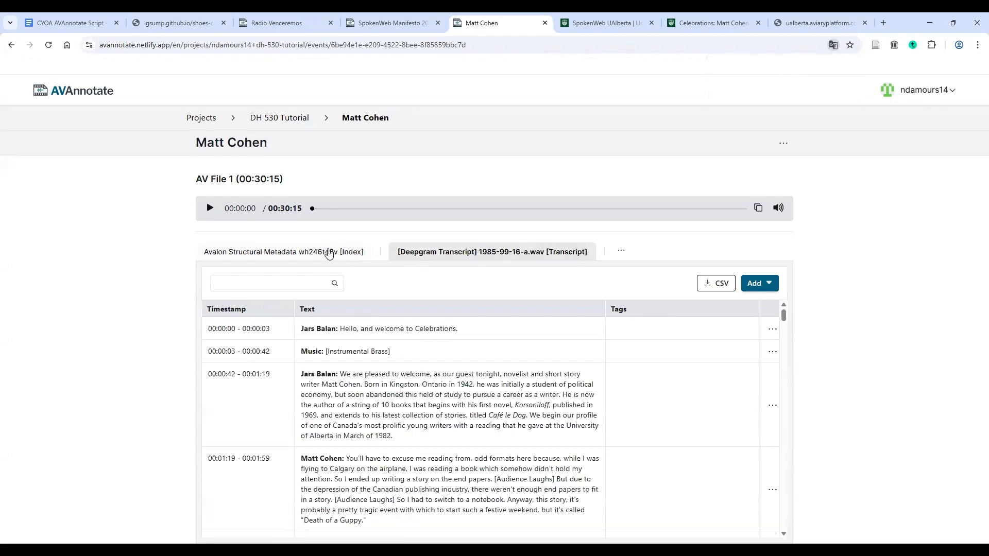
pyautogui.click(373, 253)
# - View the form for creating a new annotation in the index set and close it without adding one
pyautogui.click(752, 286)
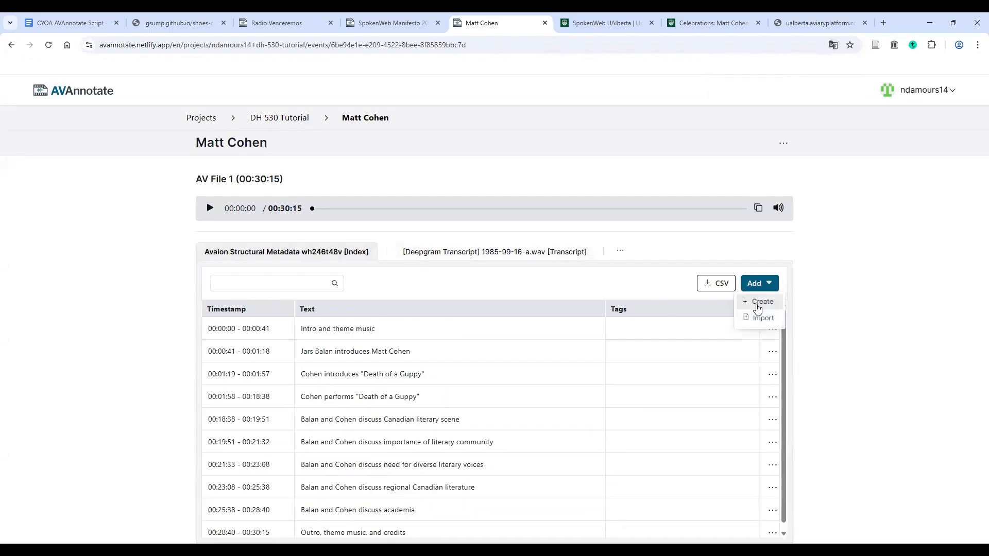
pyautogui.click(758, 303)
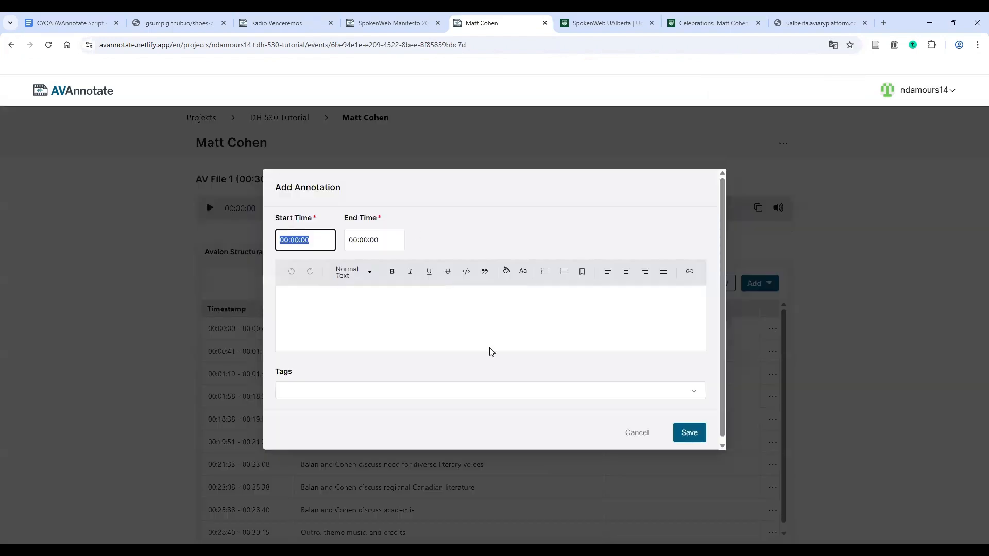
pyautogui.click(640, 434)
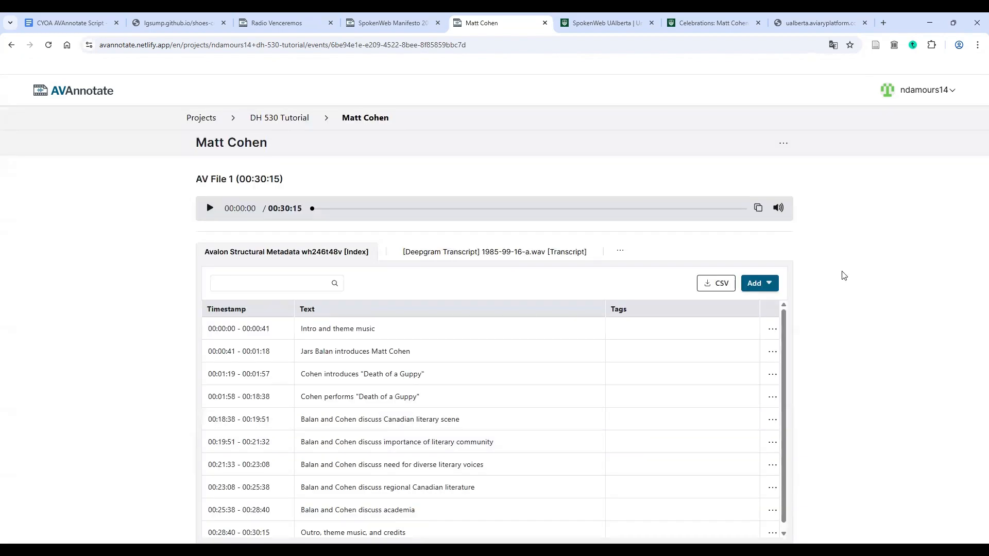
pyautogui.click(620, 251)
pyautogui.click(620, 269)
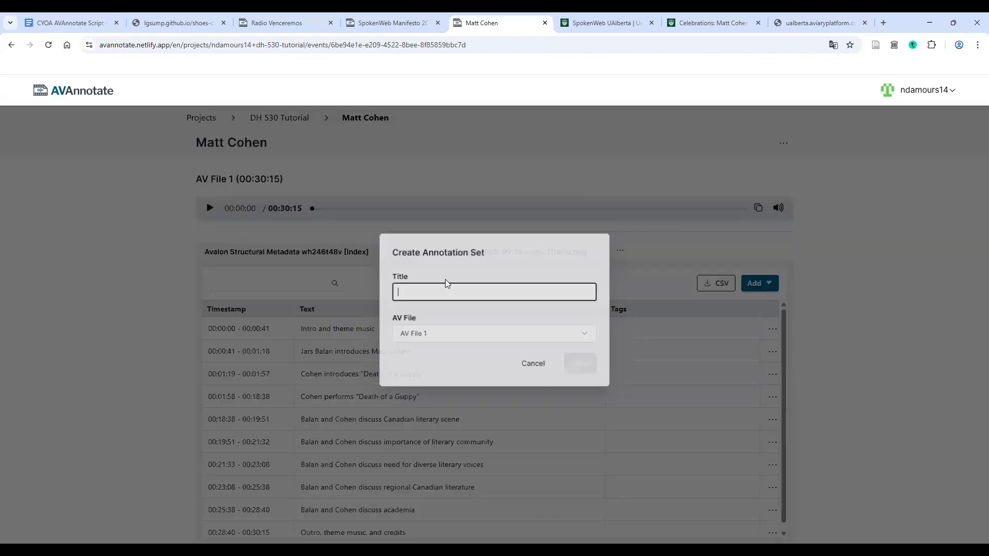
pyautogui.click(533, 366)
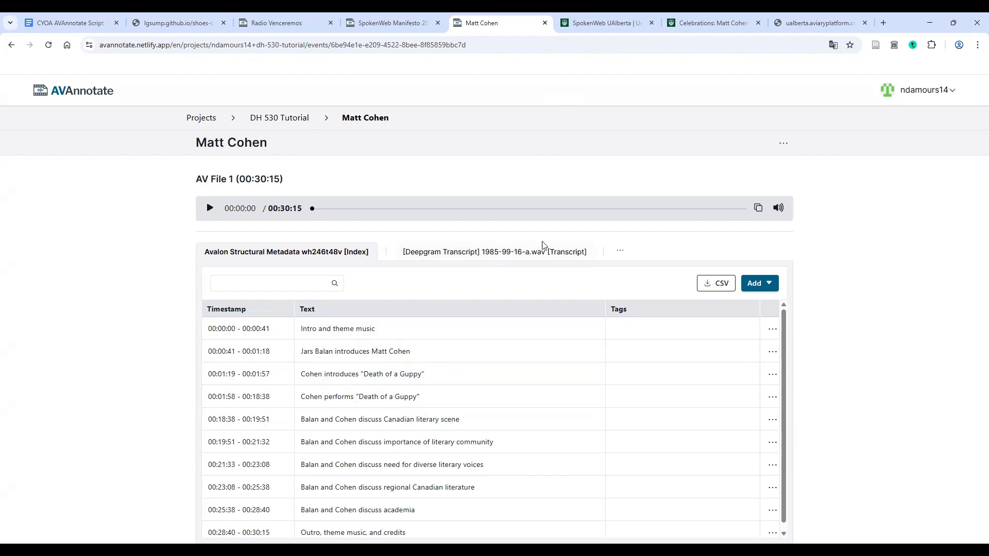
pyautogui.click(620, 251)
pyautogui.click(582, 278)
pyautogui.write('New')
pyautogui.click(586, 364)
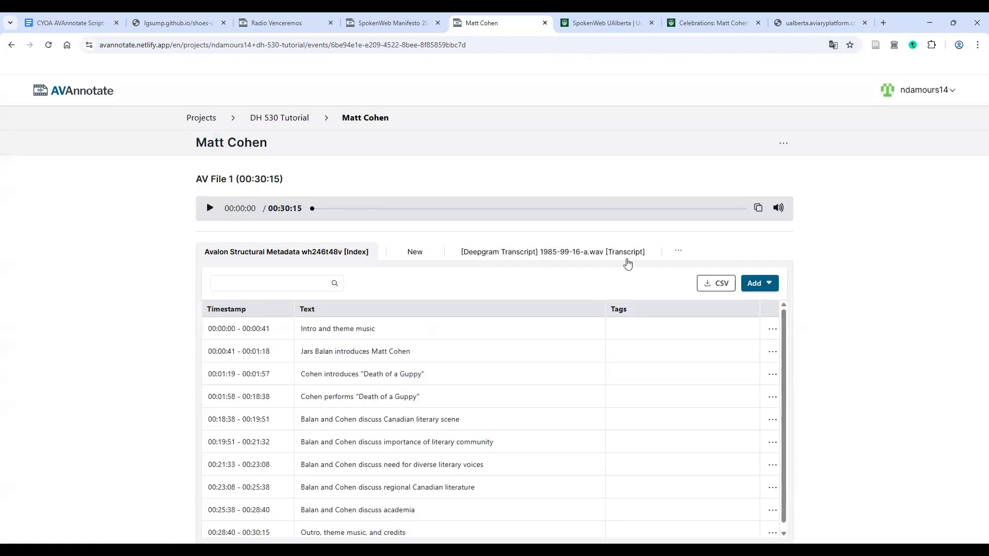
# - In the New set, start an annotation from 00:02:00 to 00:02:30 reading "In this part of the audio, Matt Cohen draws on his childhood experiences in his work."
pyautogui.click(411, 252)
pyautogui.click(754, 284)
pyautogui.click(759, 301)
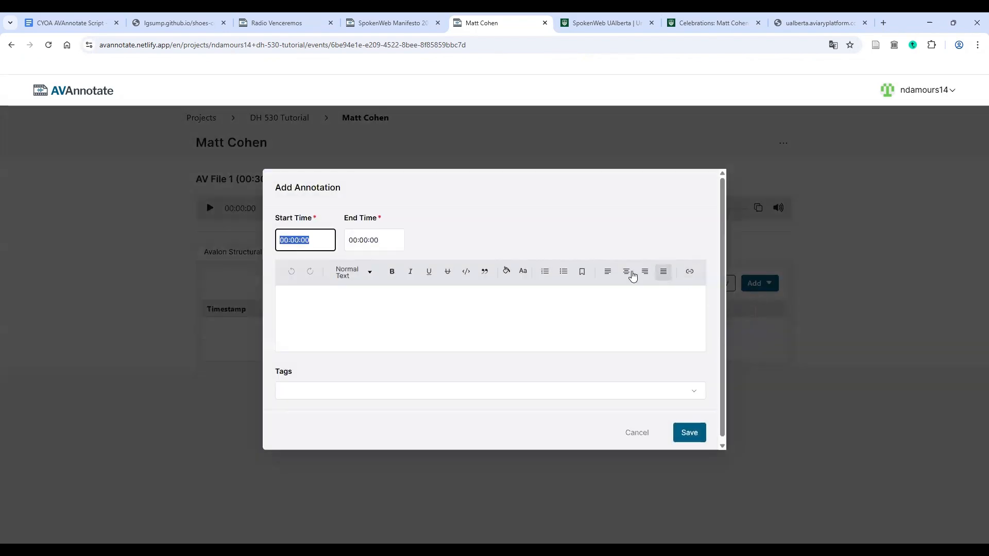
pyautogui.click(303, 242)
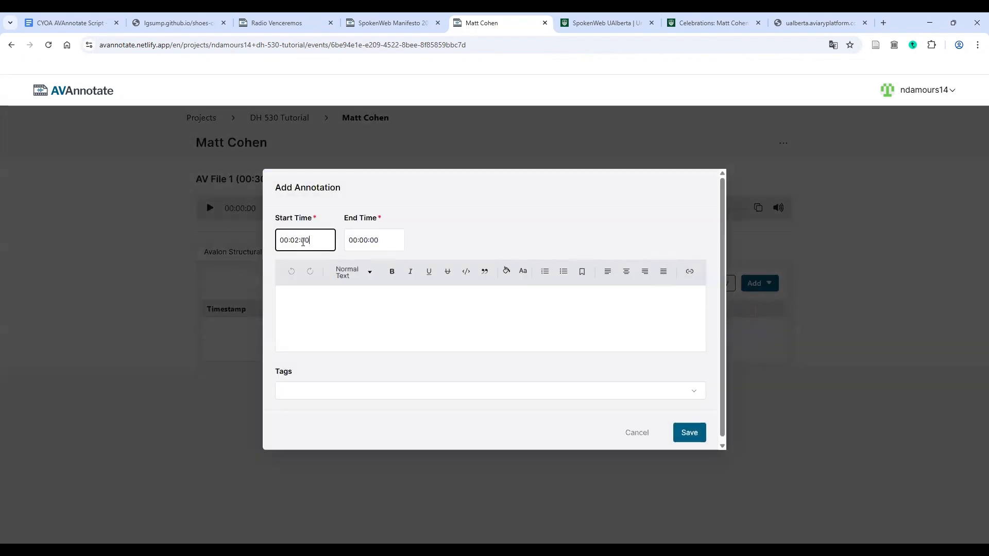
pyautogui.click(379, 236)
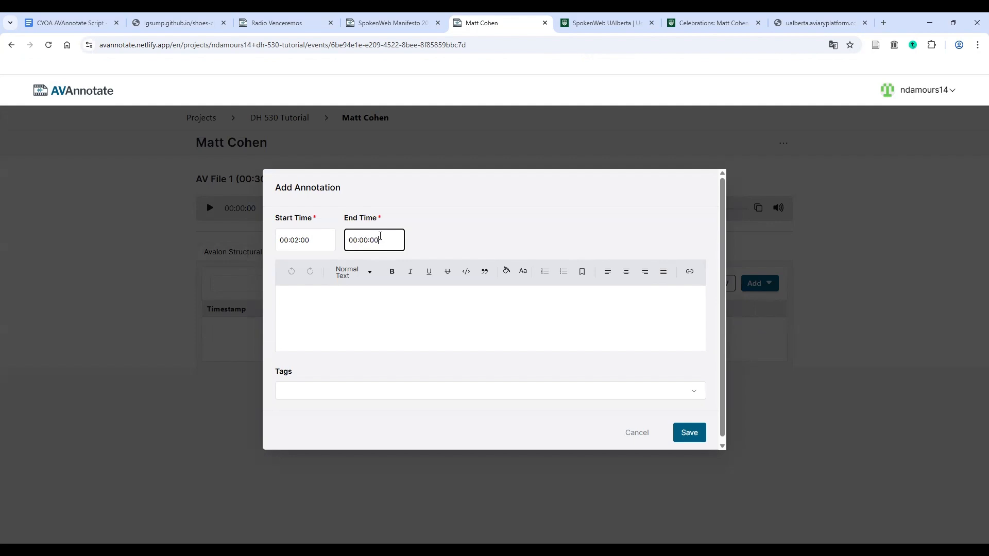
pyautogui.click(395, 323)
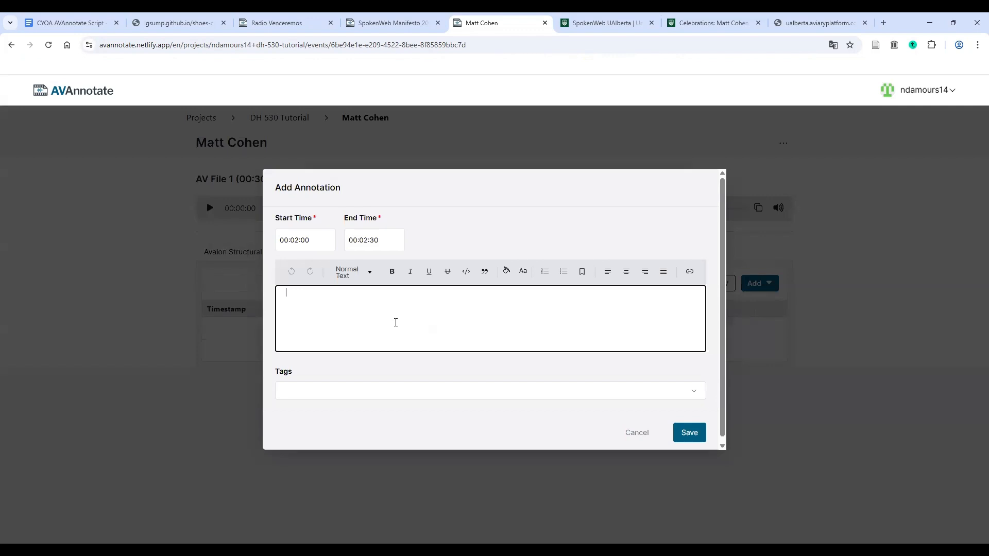
pyautogui.write('In this part of the audio, Matt Cohen dr')
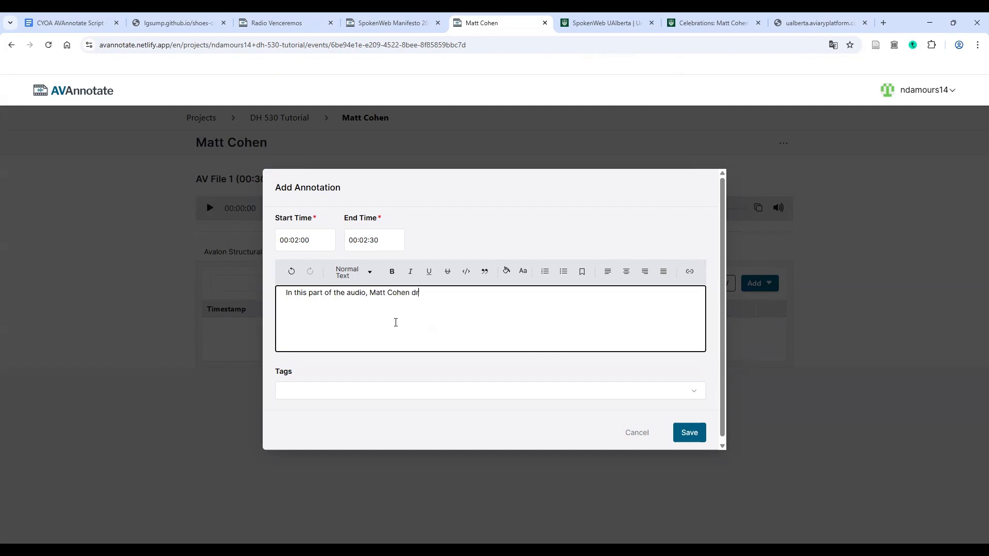
pyautogui.write('d experiences in his work.')
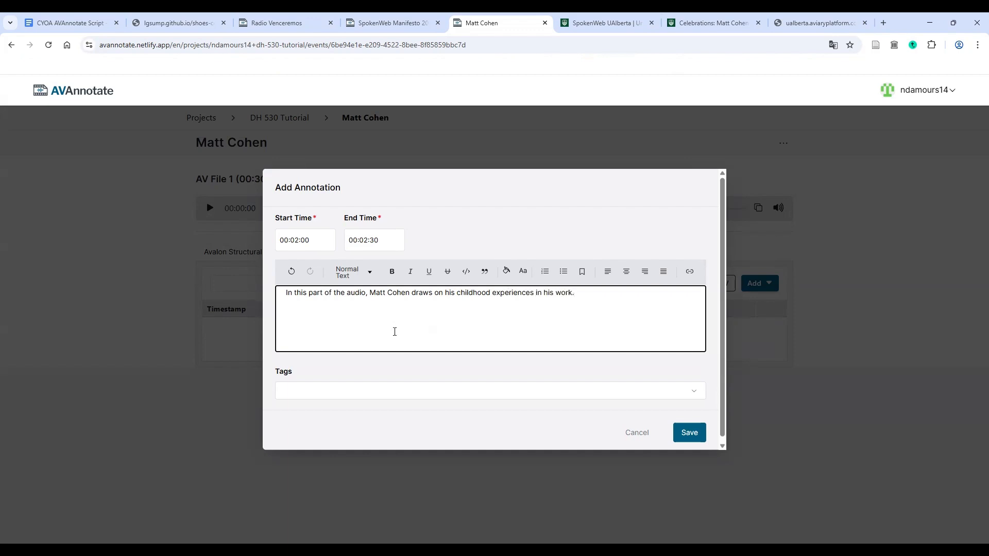
pyautogui.click(382, 391)
pyautogui.click(308, 322)
pyautogui.click(304, 352)
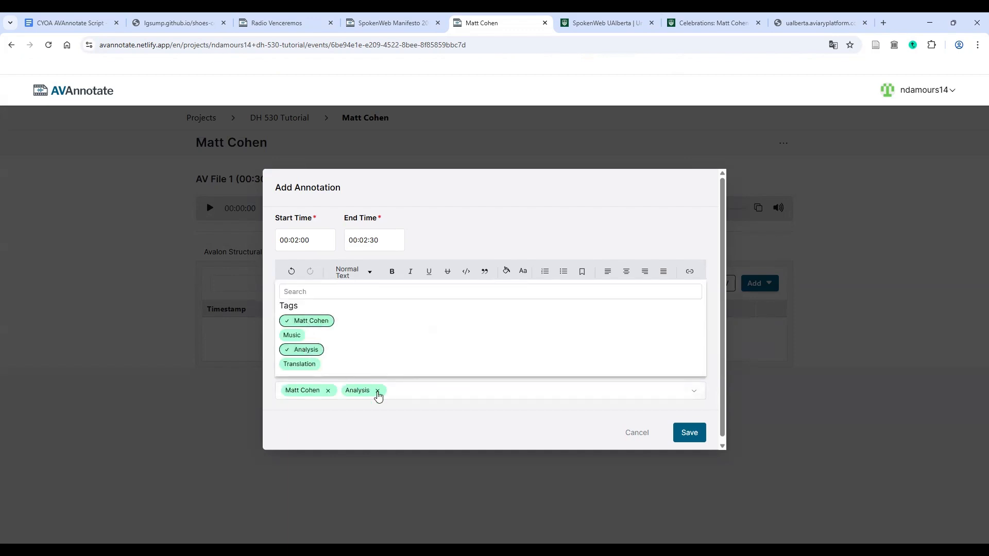
pyautogui.click(419, 411)
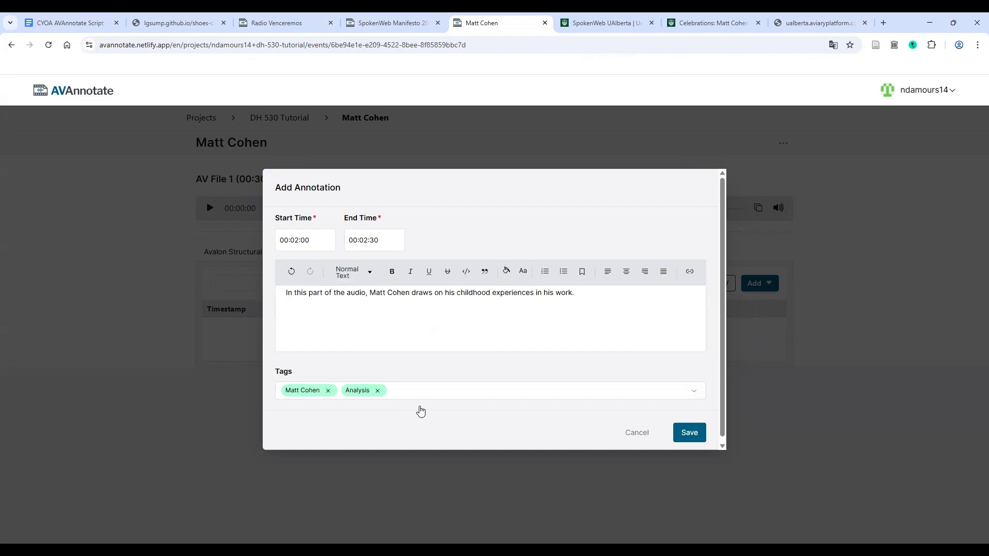
pyautogui.click(701, 440)
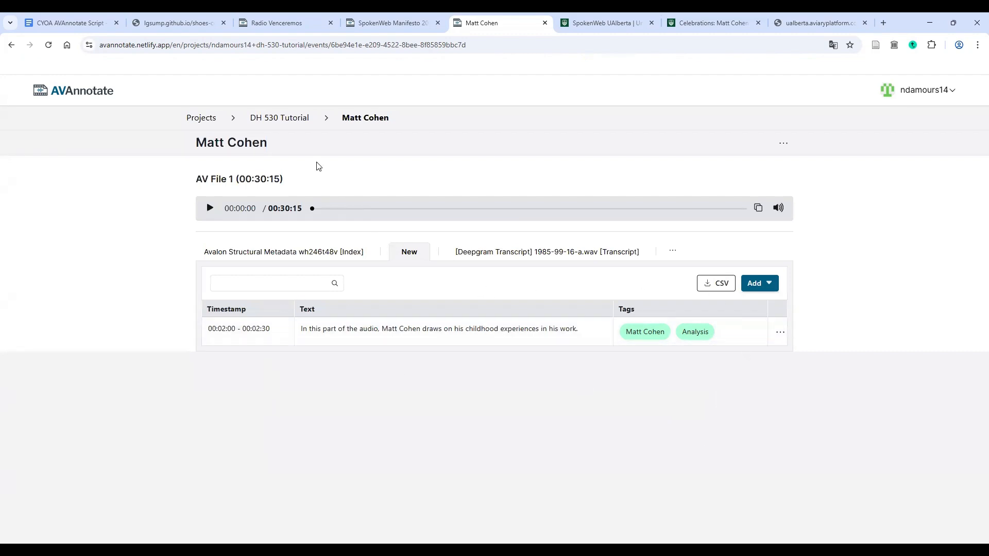
# - Return to the DH 530 Tutorial project and start a blank web page titled Essay in its site builder
pyautogui.click(270, 121)
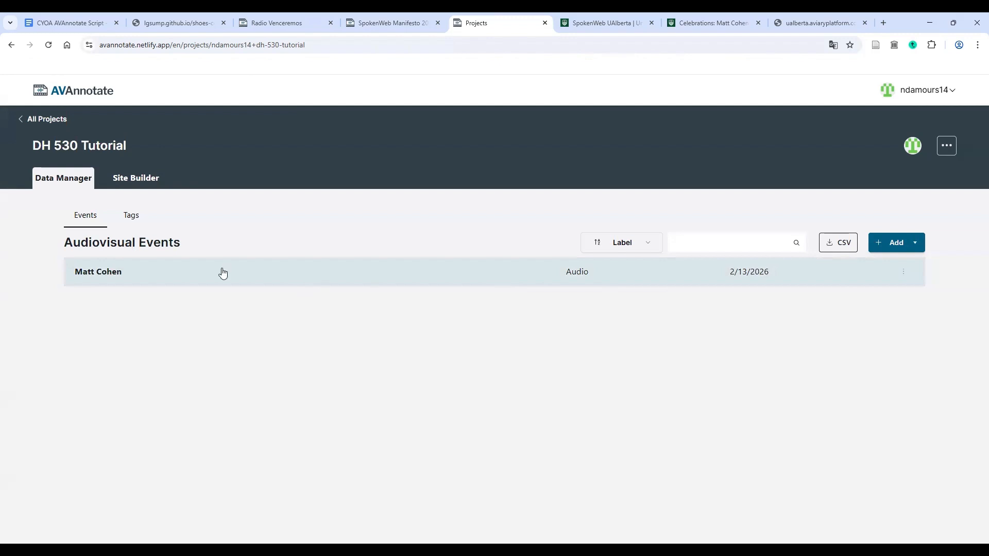
pyautogui.click(913, 242)
pyautogui.click(140, 185)
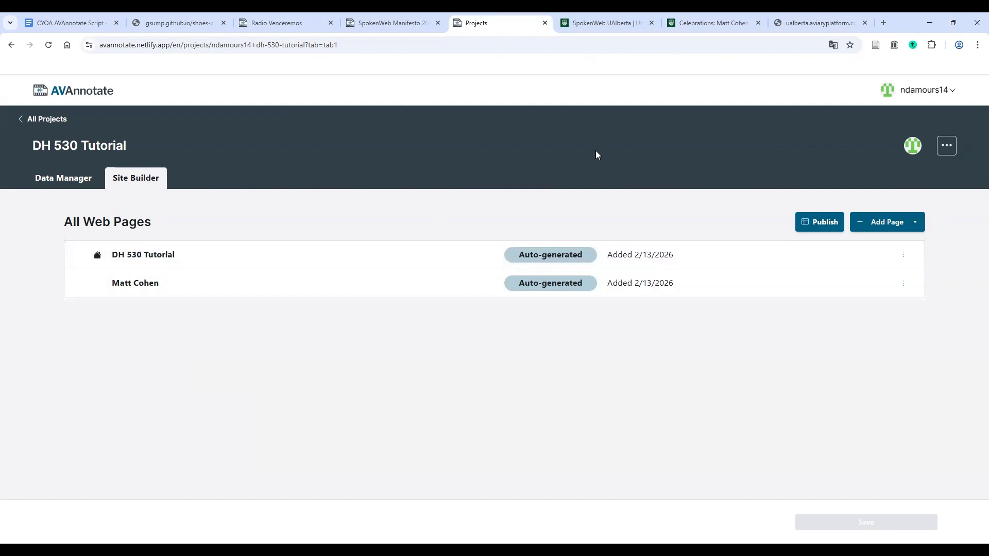
pyautogui.click(915, 222)
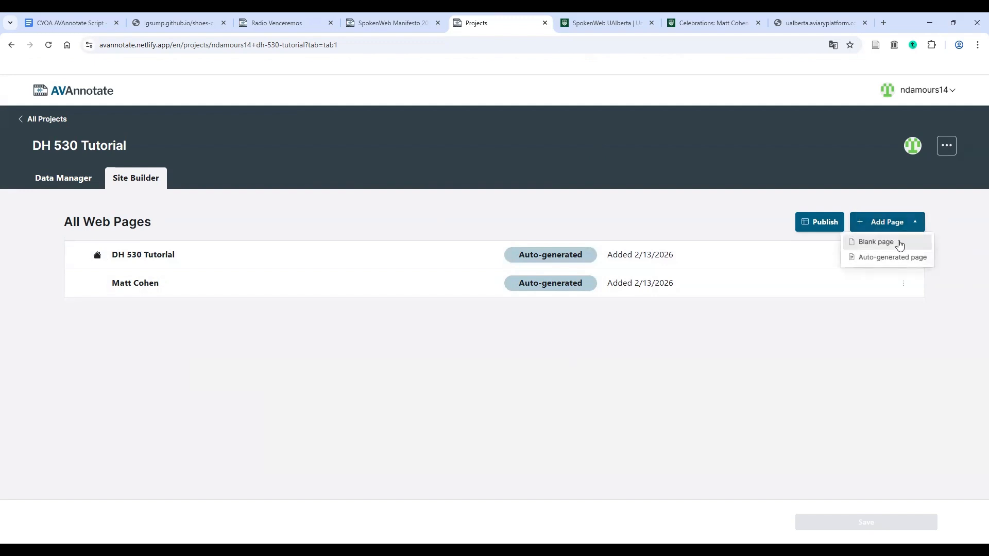
pyautogui.click(900, 242)
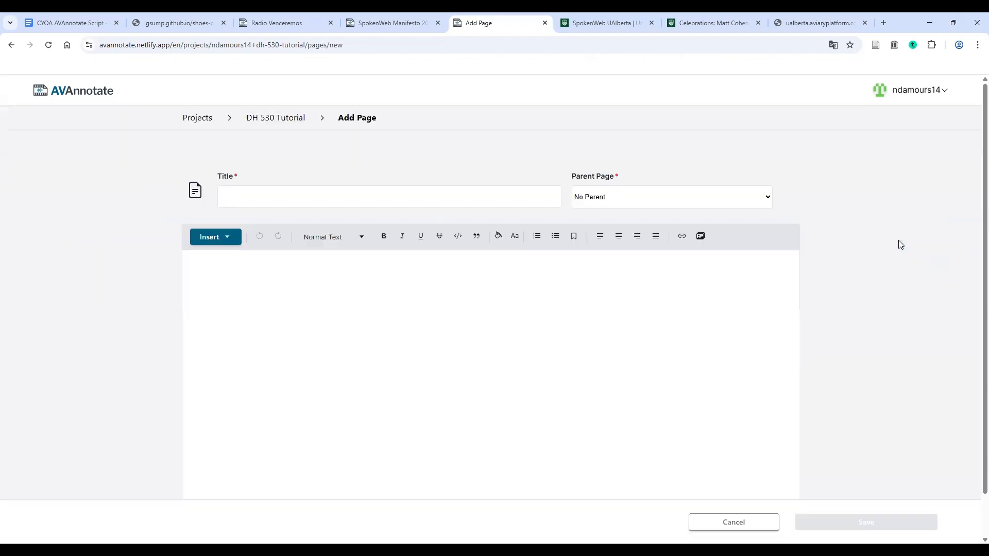
pyautogui.click(352, 190)
pyautogui.write('Essay')
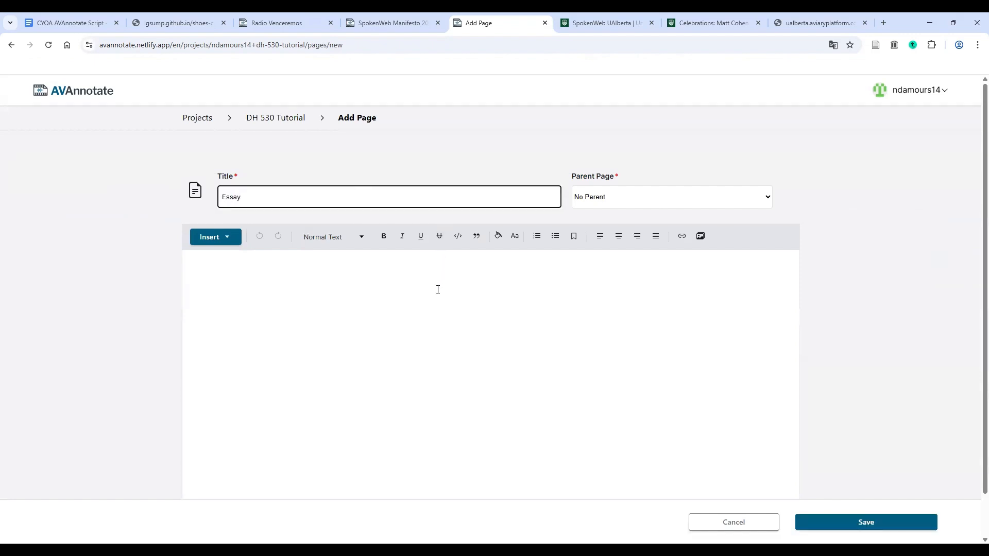
# - Write "This is an essay about Matt Cohen's experiences and works." on the page, make DH 530 Tutorial its parent page and save it
pyautogui.click(438, 289)
pyautogui.write('This is an essay about ')
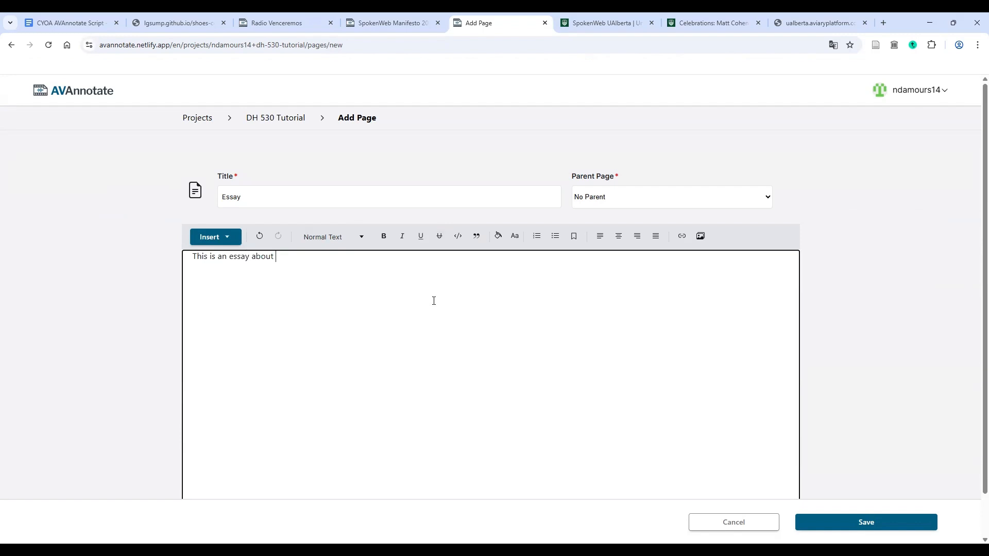
pyautogui.write("Matt Cohen's experiences and works.")
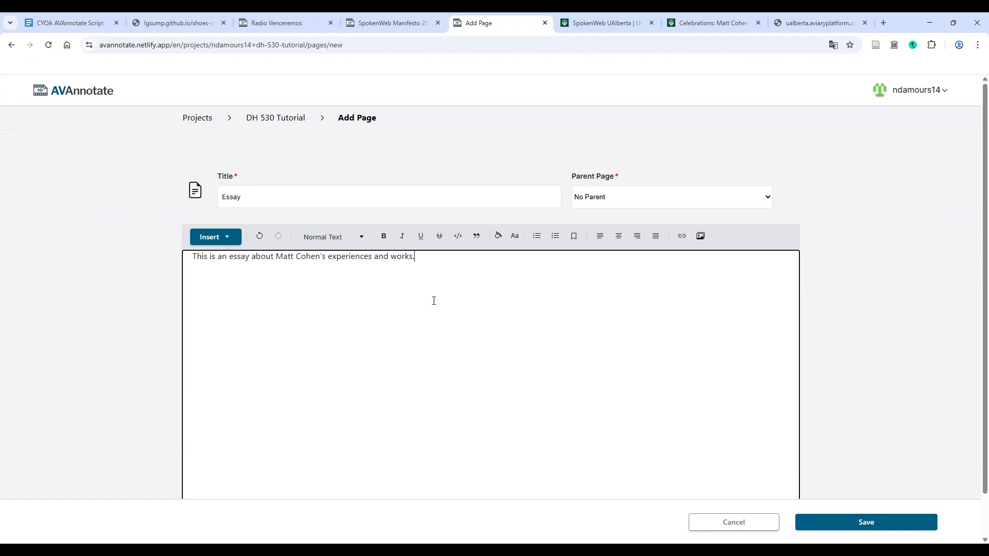
pyautogui.click(754, 201)
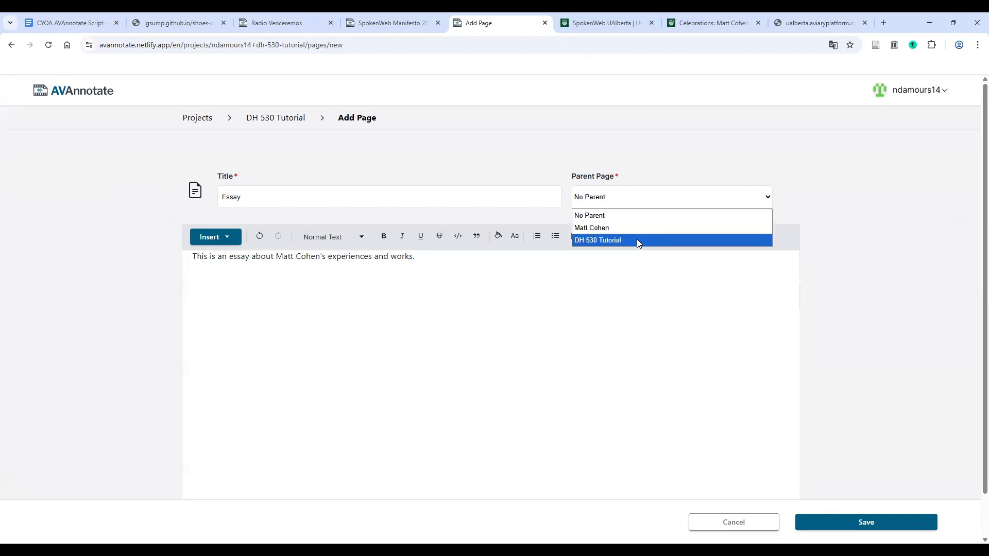
pyautogui.click(637, 239)
pyautogui.click(866, 522)
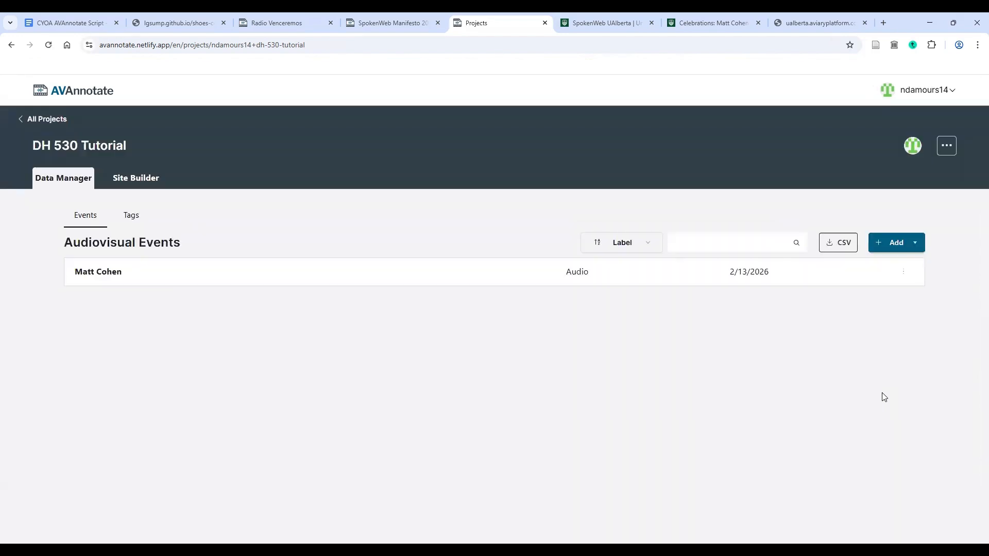
# - Publish the project's web pages as a GitHub Pages site
pyautogui.click(139, 173)
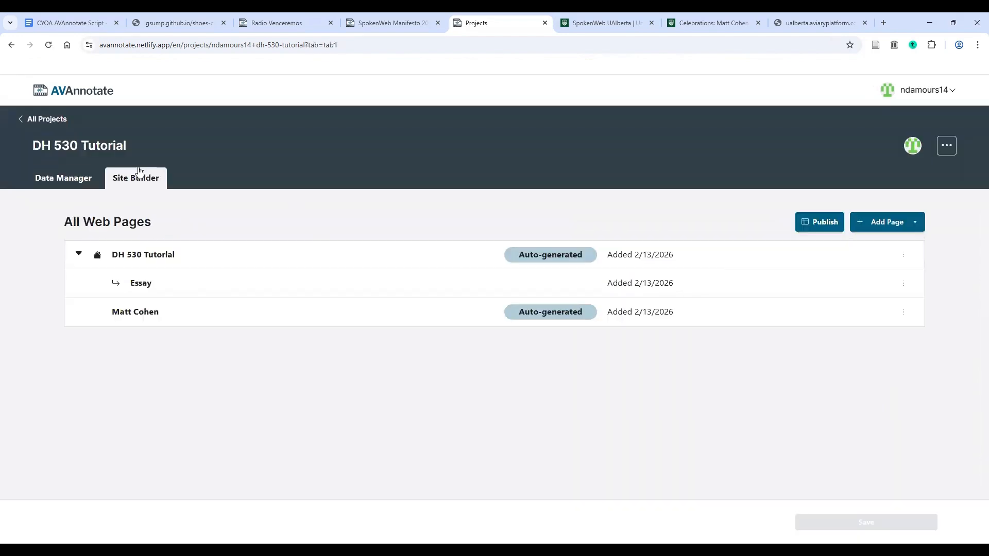
pyautogui.click(824, 223)
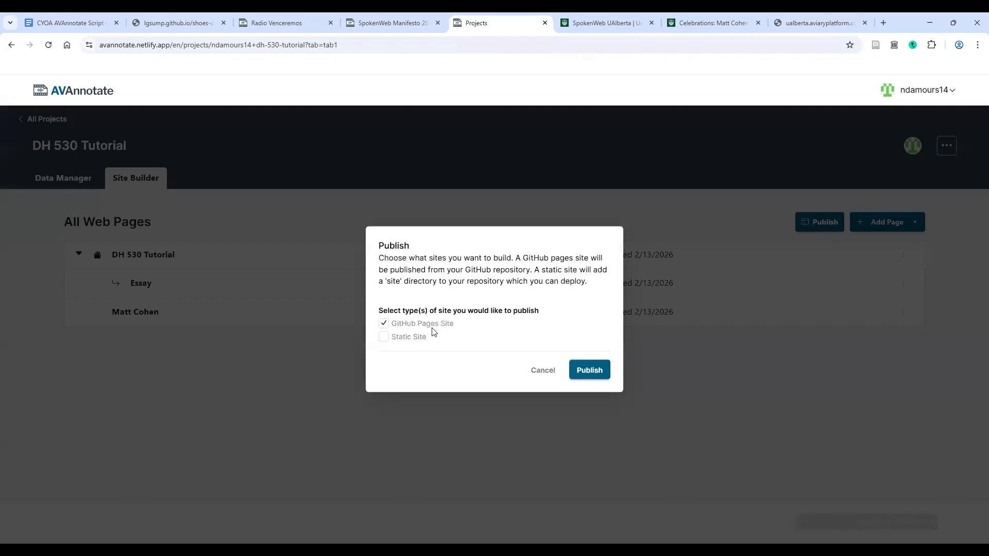
pyautogui.click(527, 424)
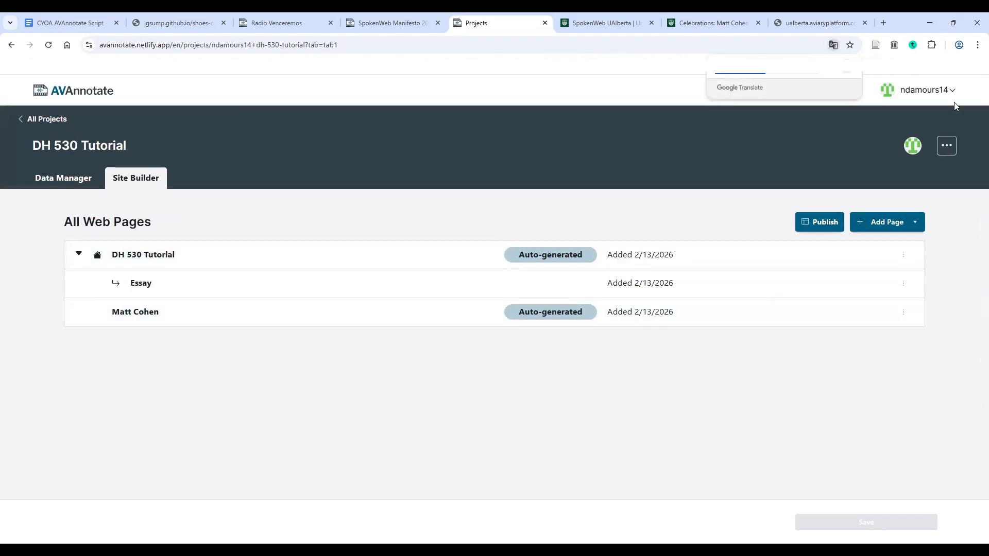
# - Open the project's GitHub repository and check the build log of the Deploy main branch to GitHub Pages workflow run
pyautogui.click(946, 146)
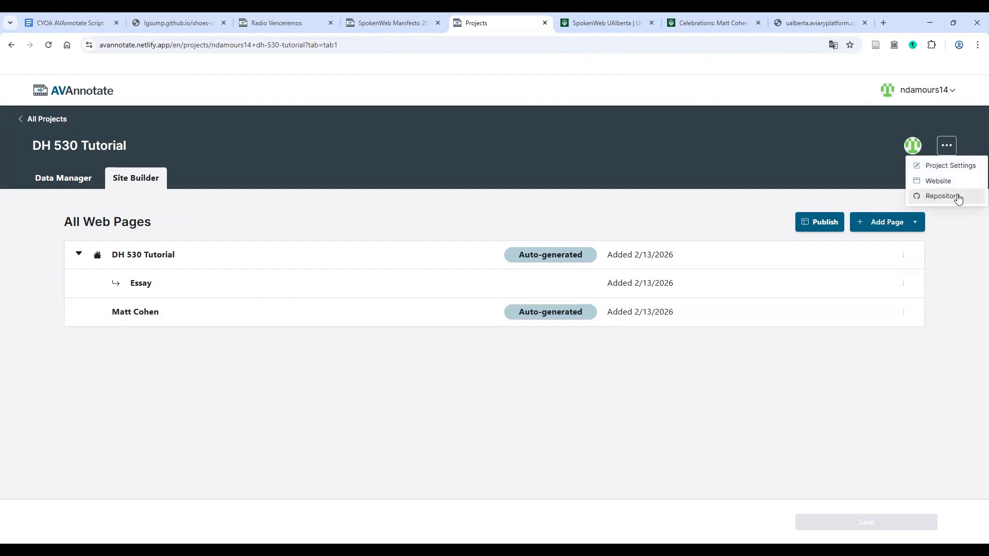
pyautogui.click(935, 199)
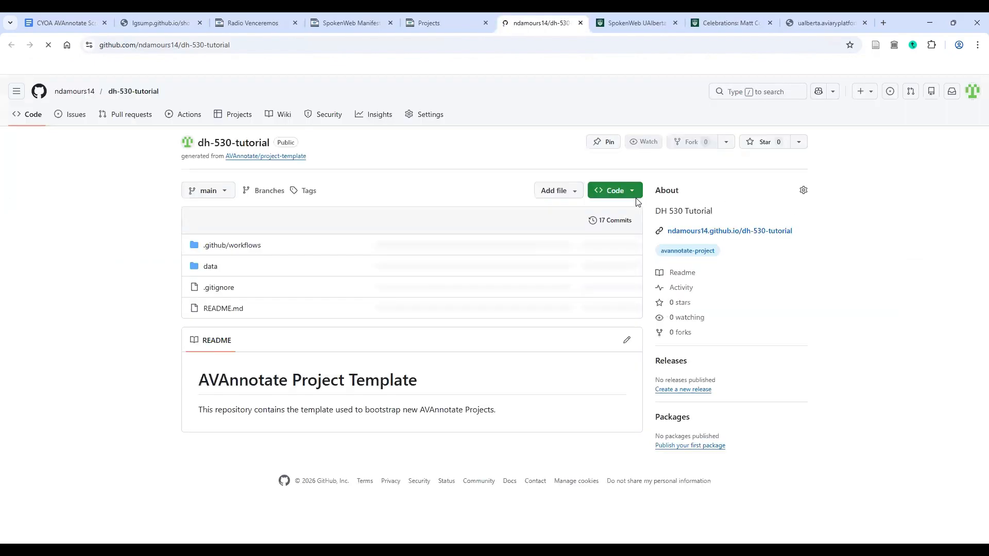
pyautogui.click(188, 110)
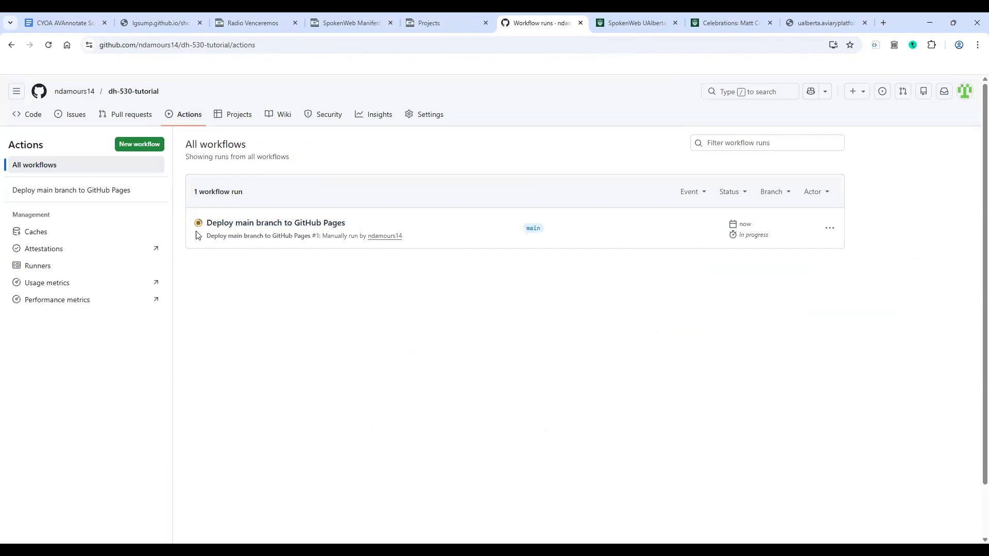
pyautogui.click(259, 223)
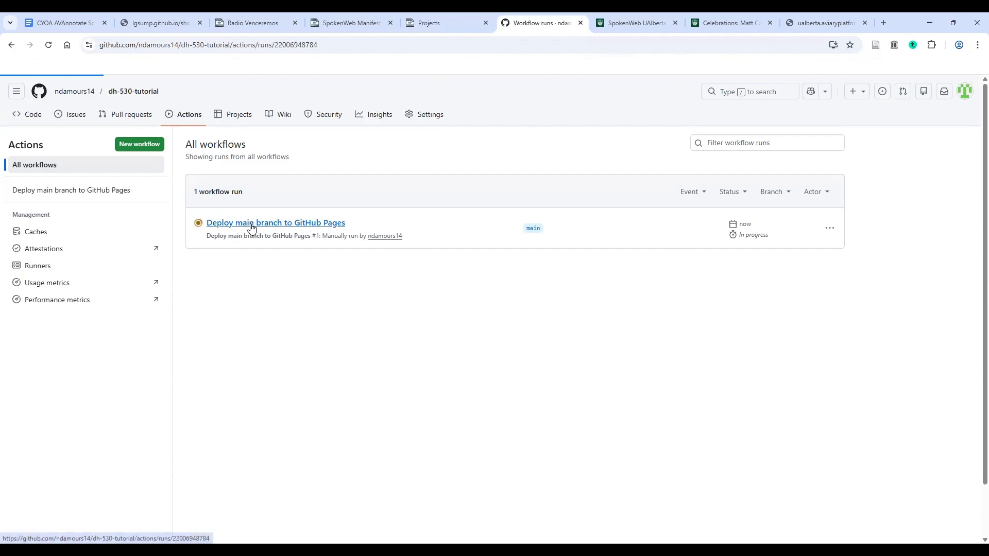
pyautogui.click(251, 320)
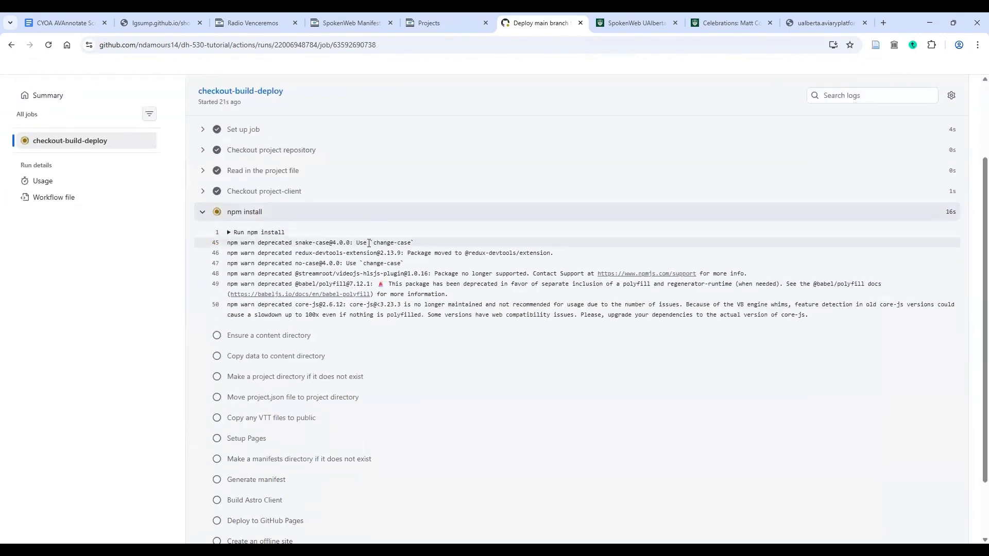
pyautogui.scroll(4, 391, 268)
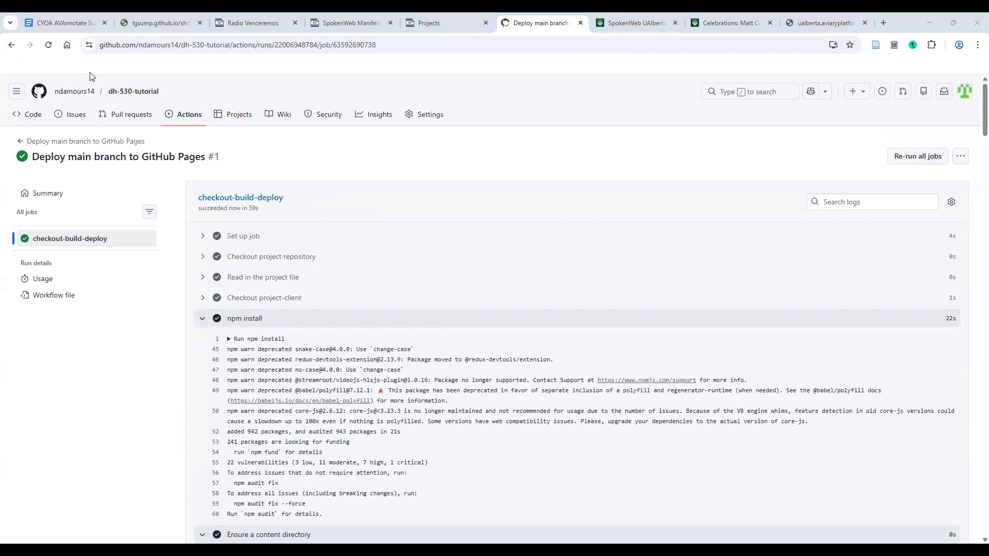
# - Return to the AVAnnotate project and open its published website
pyautogui.click(433, 21)
pyautogui.click(948, 147)
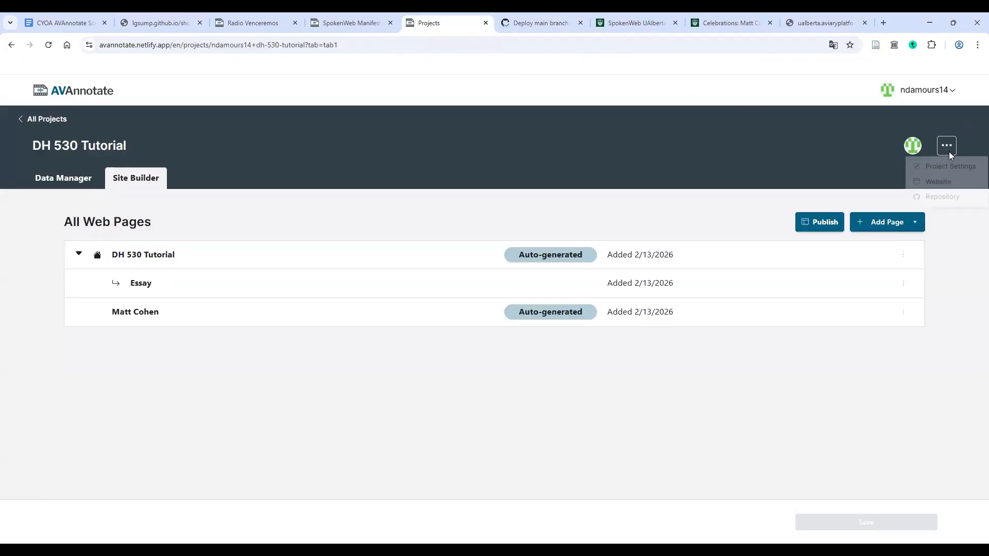
pyautogui.click(944, 186)
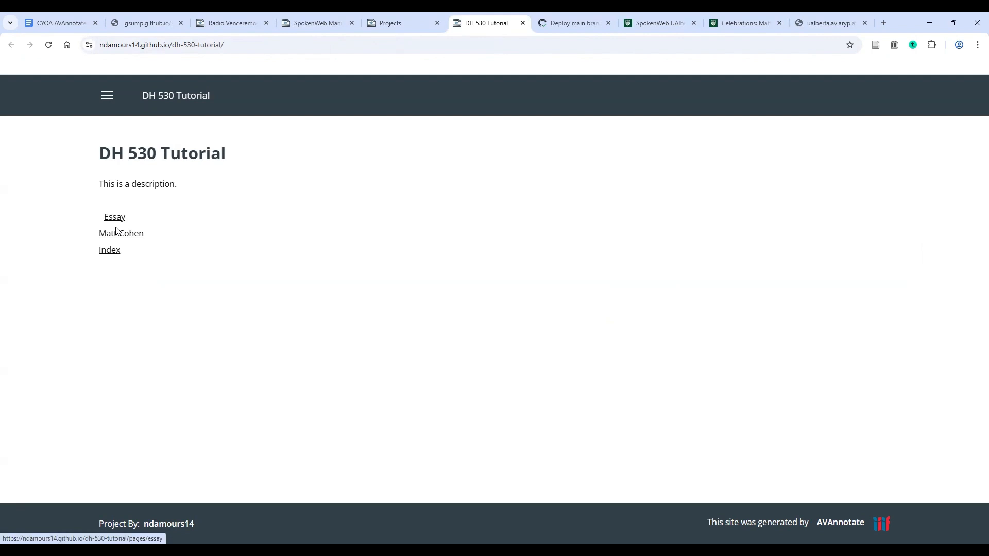
pyautogui.click(107, 95)
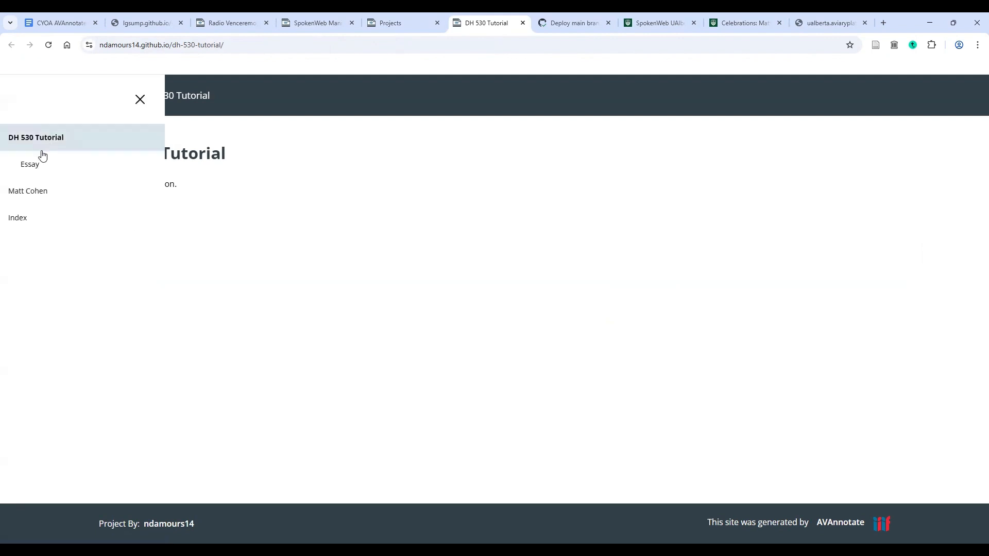
pyautogui.click(36, 197)
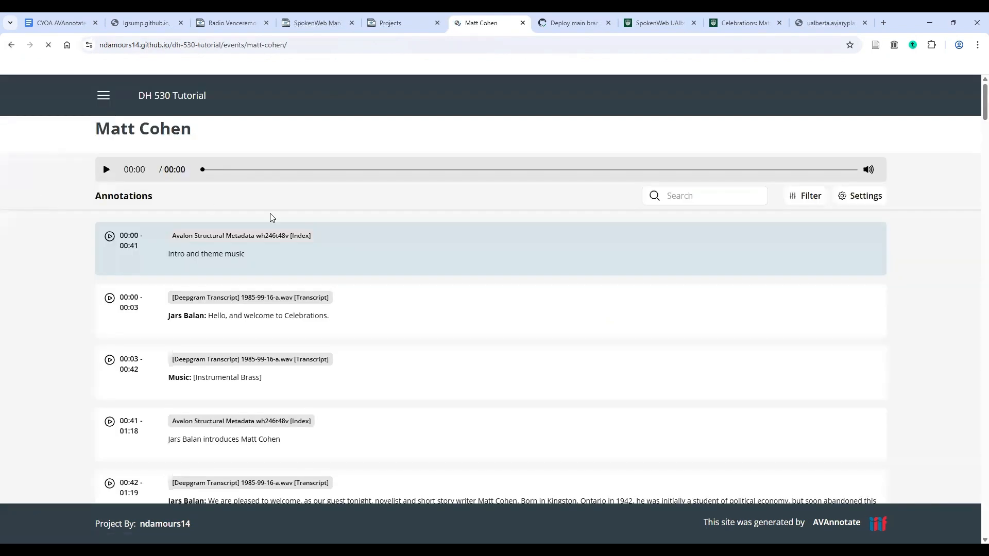
pyautogui.scroll(-5, 288, 219)
pyautogui.scroll(-3, 312, 221)
pyautogui.scroll(10, 311, 221)
pyautogui.click(103, 97)
pyautogui.click(121, 157)
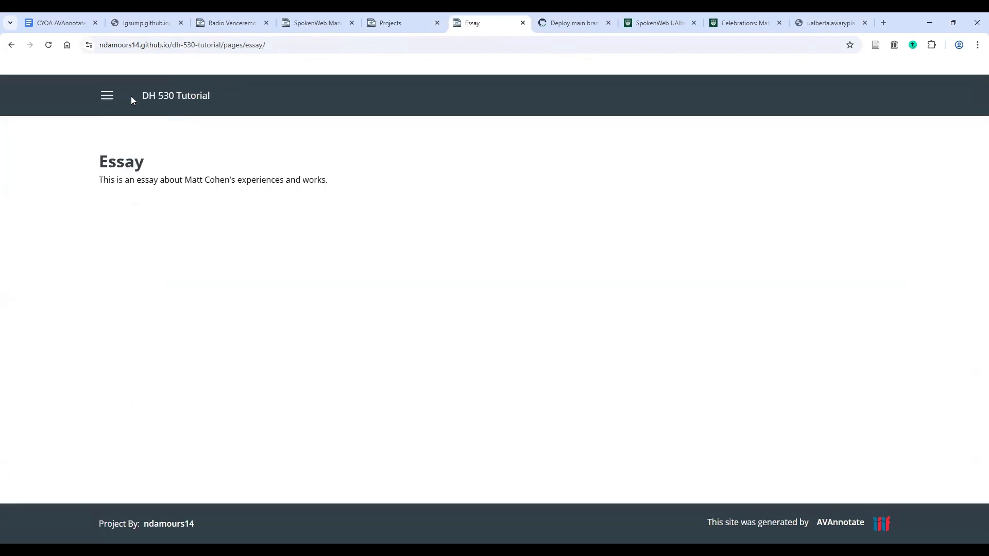
# - View the published site's home and Essay pages, and play the Matt Cohen recording from the transcript annotation starting at 01:59
pyautogui.click(164, 97)
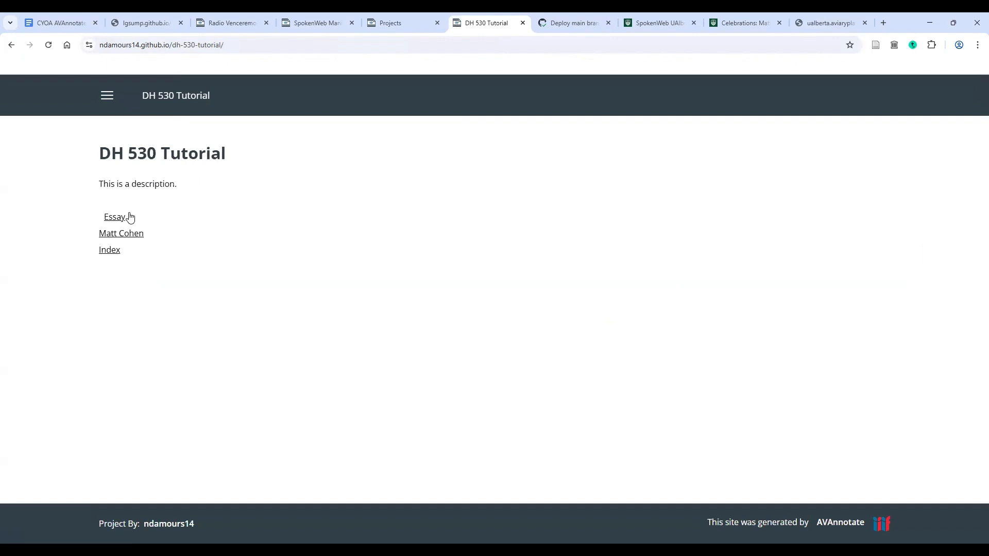
pyautogui.click(120, 217)
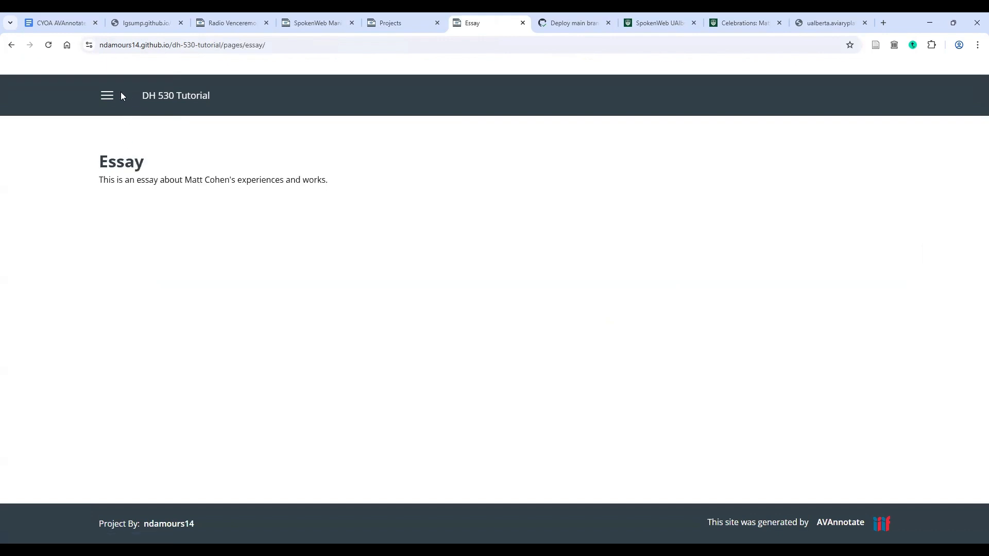
pyautogui.click(122, 96)
pyautogui.click(110, 199)
pyautogui.scroll(-10, 430, 324)
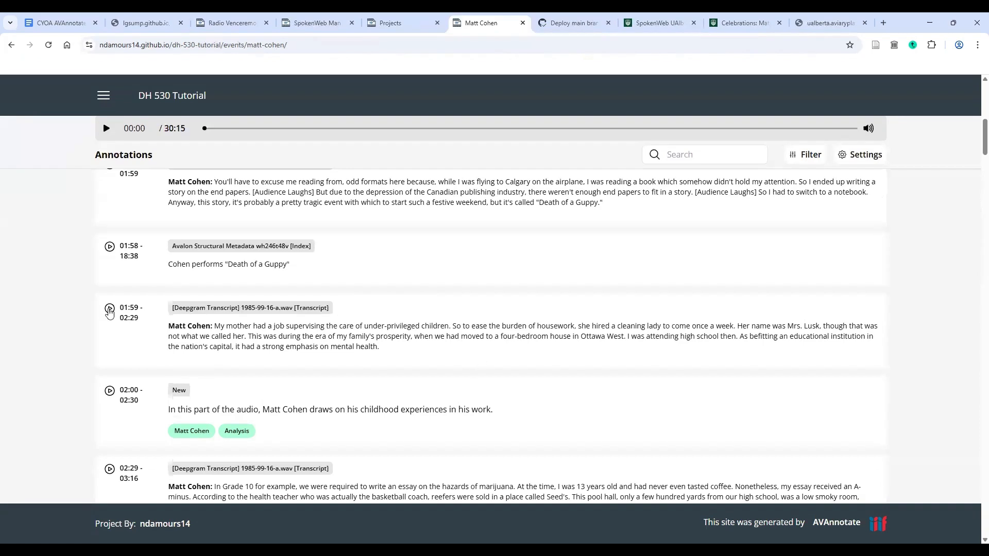
pyautogui.click(109, 309)
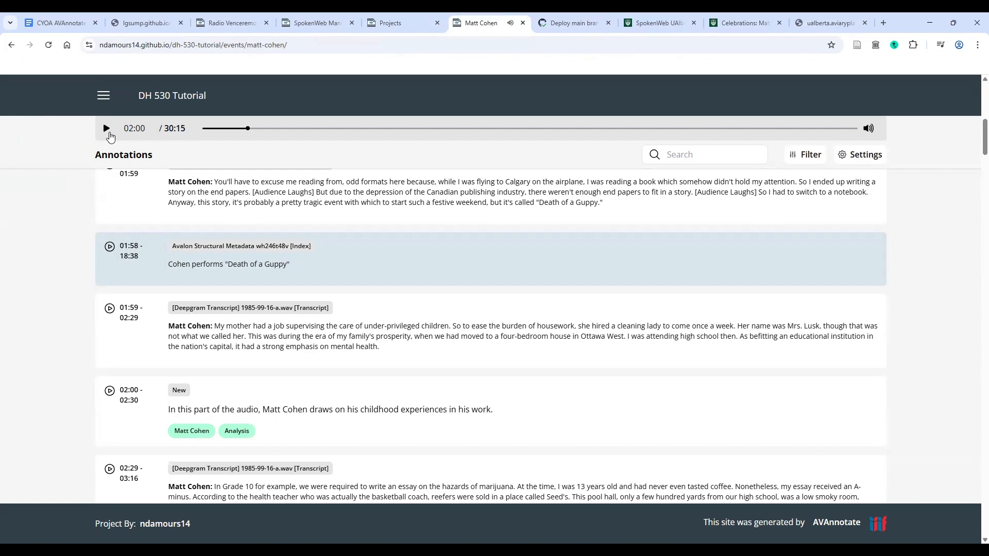
pyautogui.scroll(10, 106, 245)
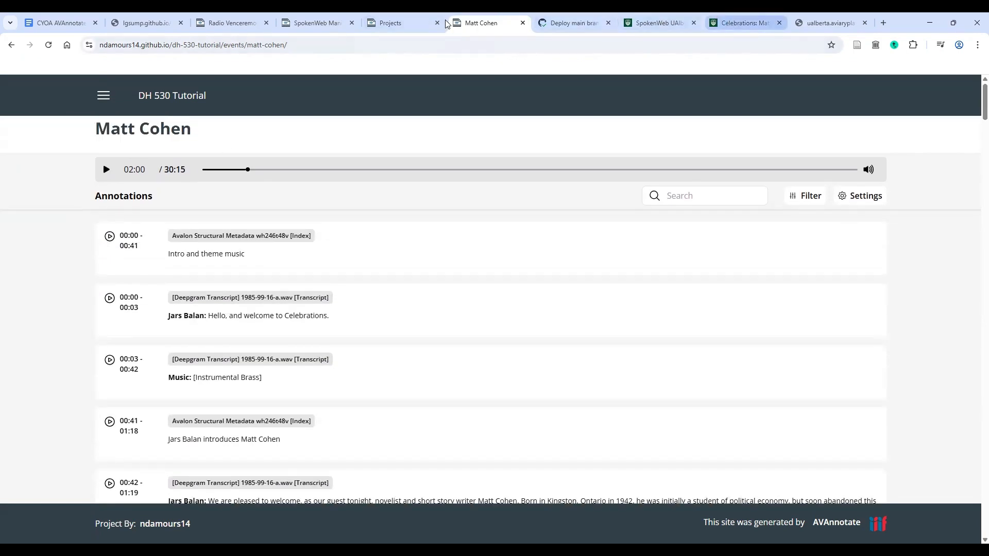
# - Open the AVAnnotate website av-annotate.org and look through its Featured Projects
pyautogui.click(375, 22)
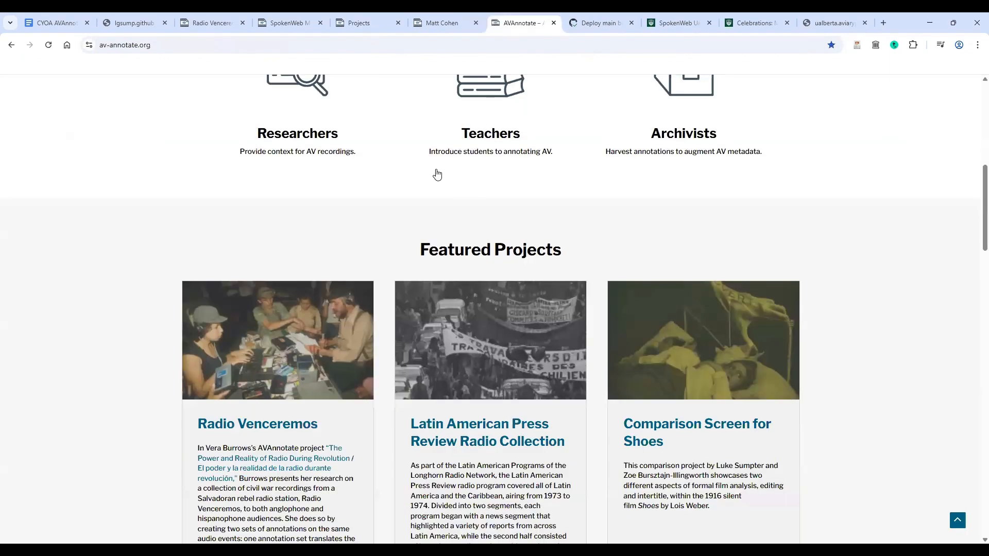
pyautogui.scroll(-2, 534, 121)
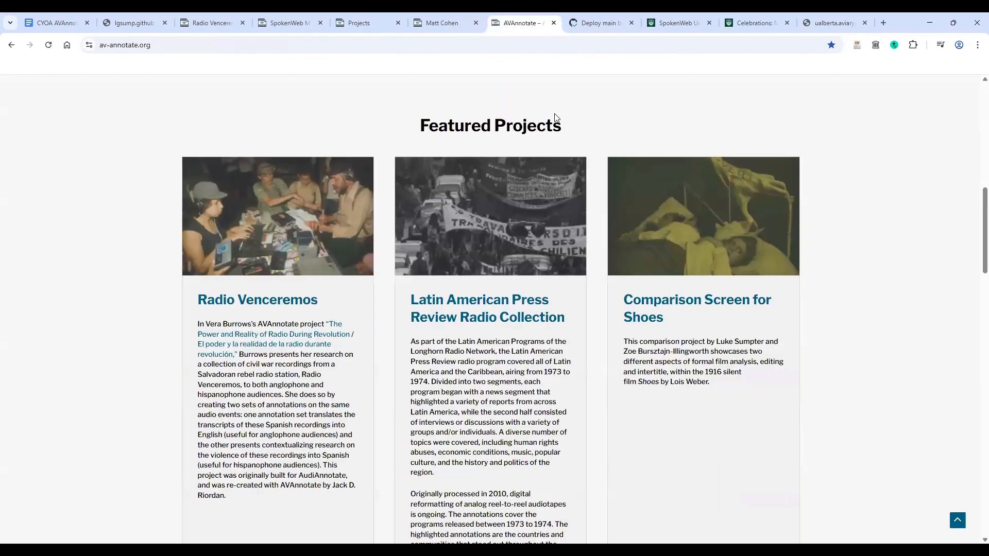
pyautogui.scroll(-4, 287, 256)
pyautogui.scroll(-4, 286, 256)
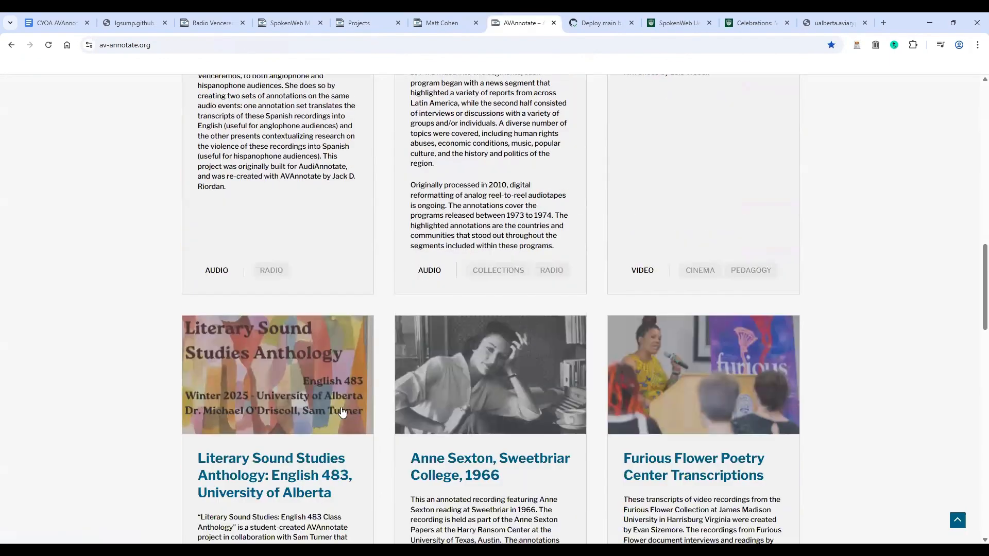
pyautogui.scroll(-4, 260, 358)
pyautogui.scroll(-1, 661, 354)
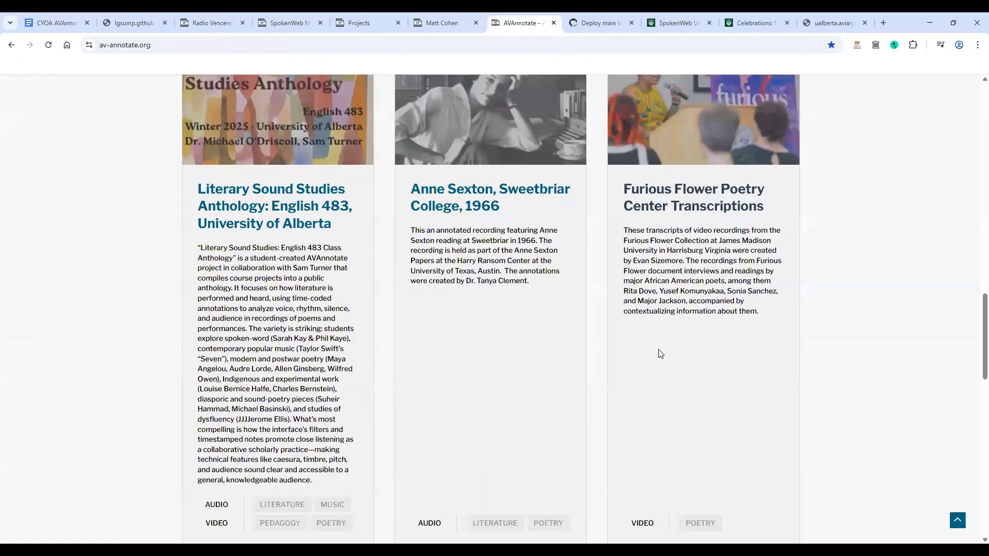
pyautogui.scroll(-5, 659, 354)
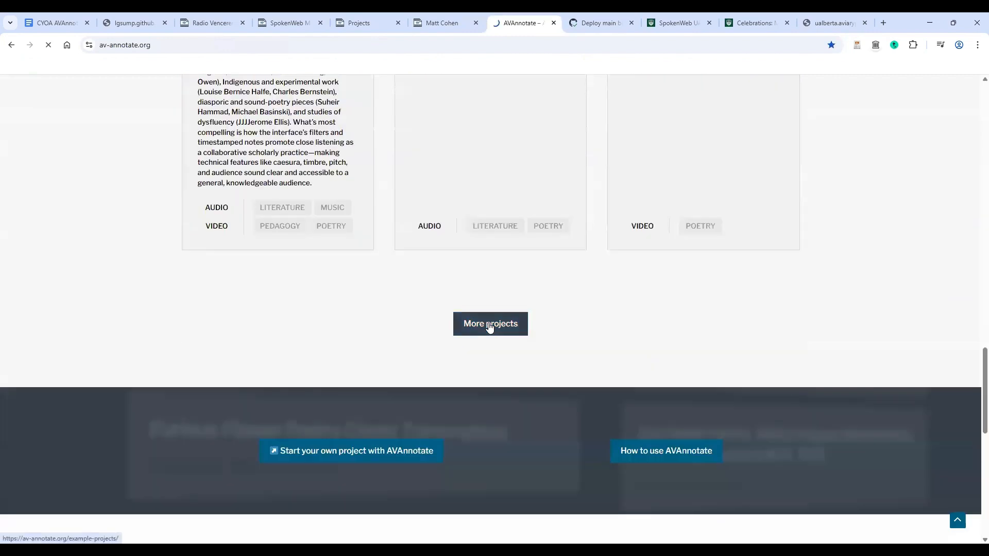
# - Open the full collection of example projects on the AVAnnotate website and look through the project descriptions, categories and tags
pyautogui.click(490, 324)
pyautogui.scroll(-3, 242, 265)
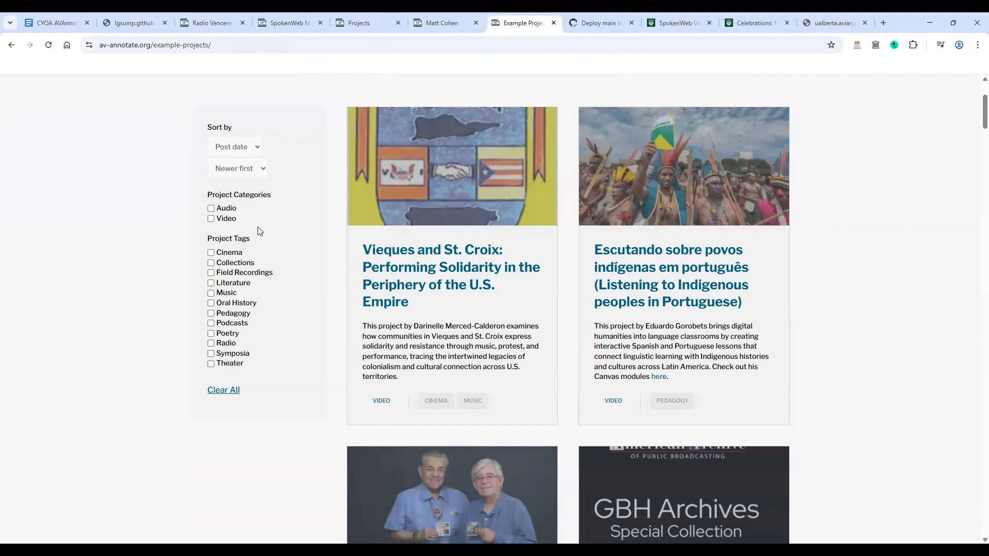
pyautogui.scroll(-8, 886, 233)
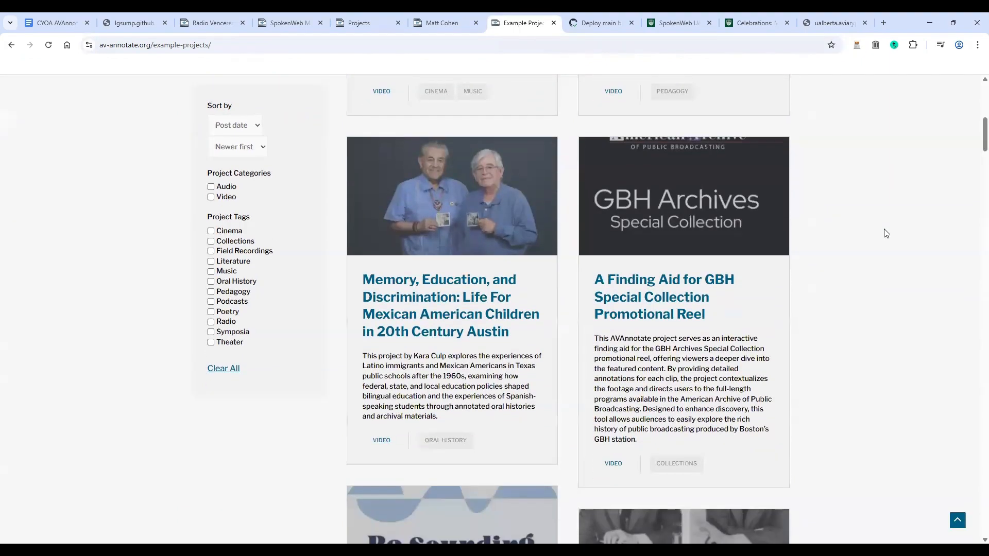
pyautogui.scroll(-5, 886, 233)
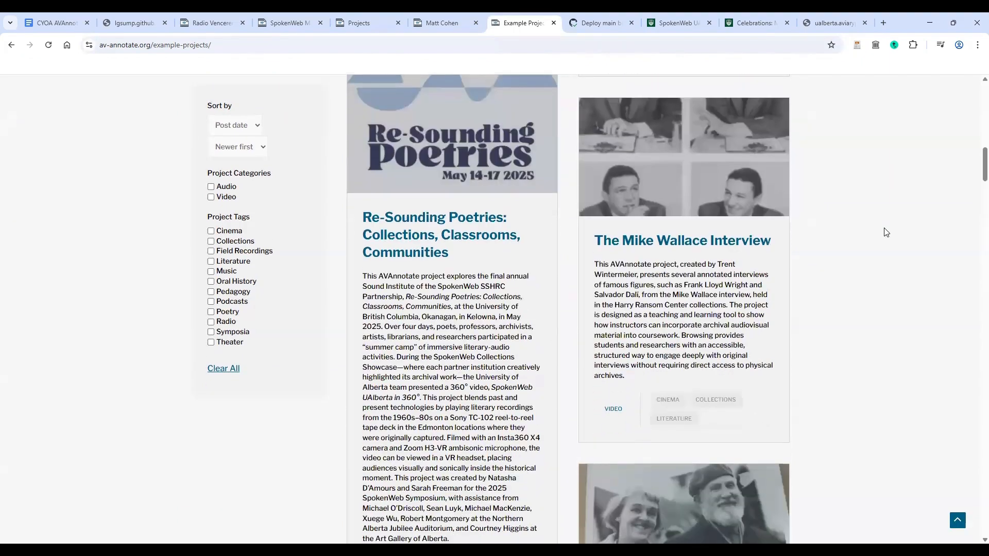
pyautogui.scroll(-5, 886, 233)
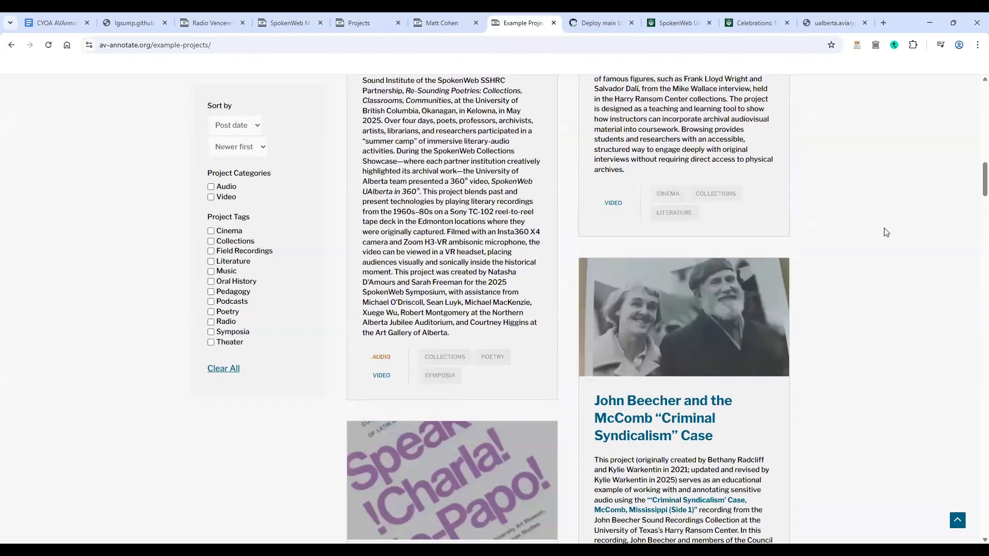
pyautogui.scroll(-13, 886, 233)
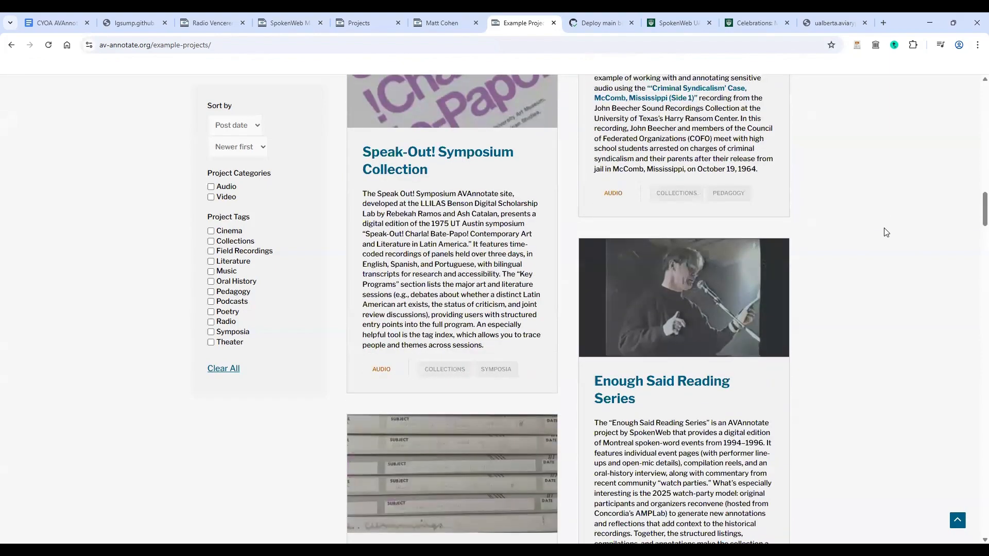
pyautogui.scroll(-14, 886, 233)
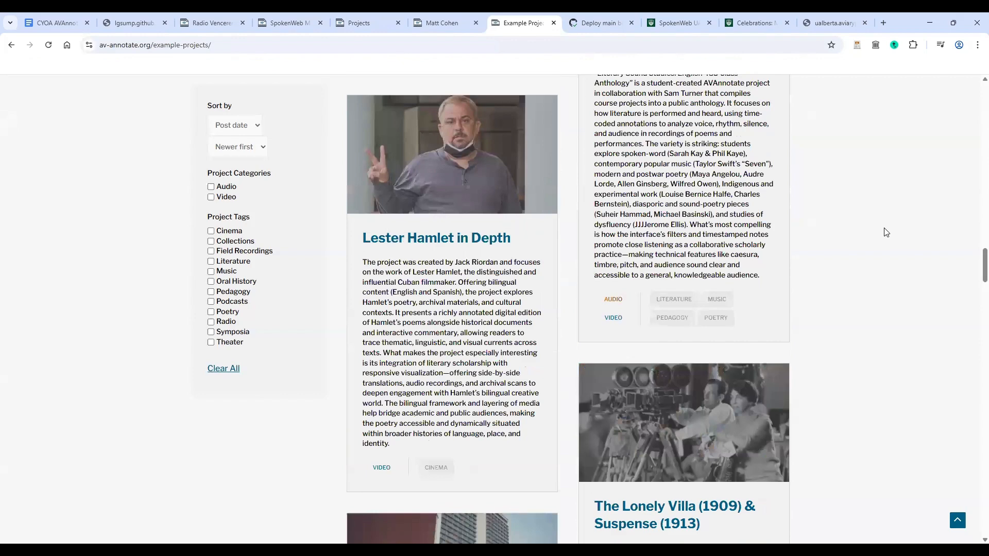
pyautogui.scroll(5, 886, 232)
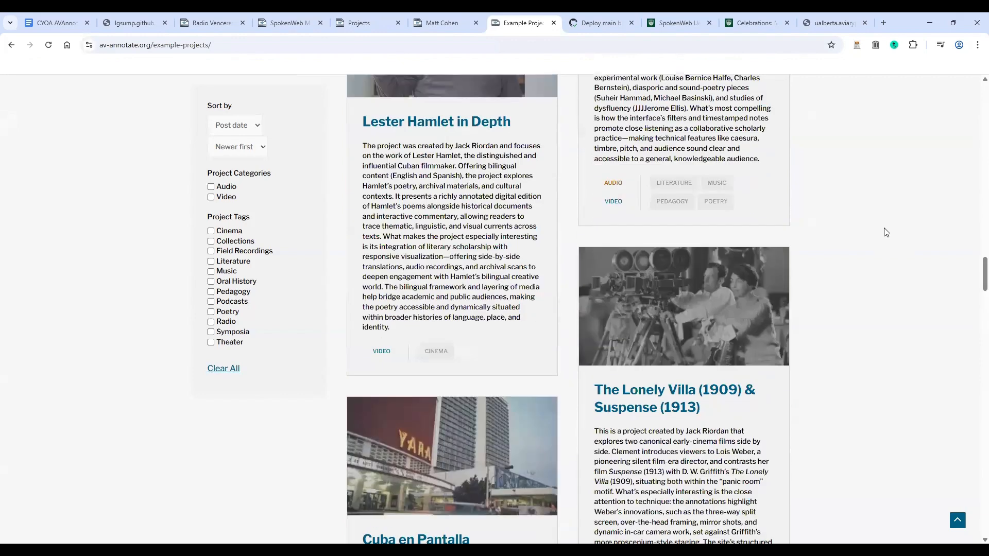
# - Return to the AVAnnotate website's home page and open the Quick Start guide on how to use AVAnnotate
pyautogui.press('Home')
pyautogui.click(287, 123)
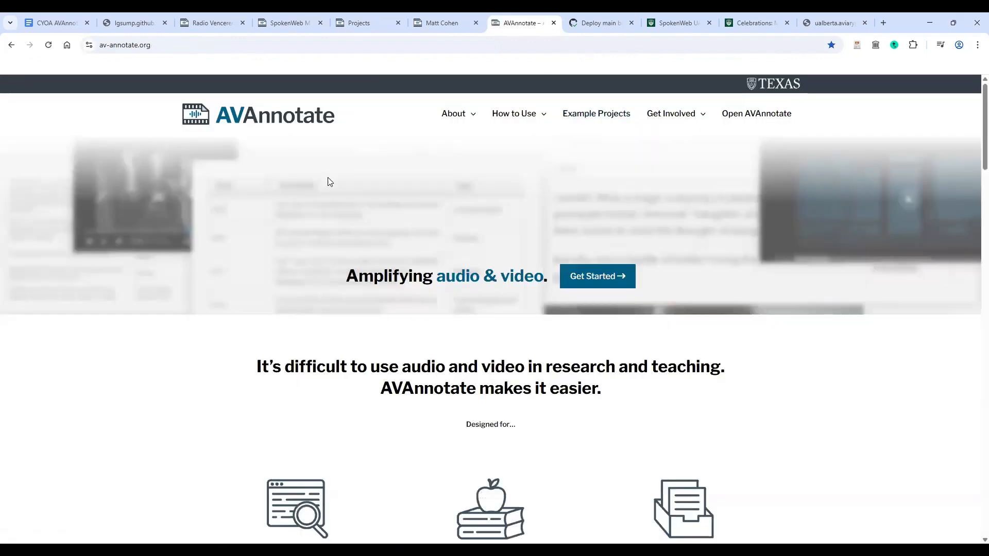
pyautogui.click(613, 280)
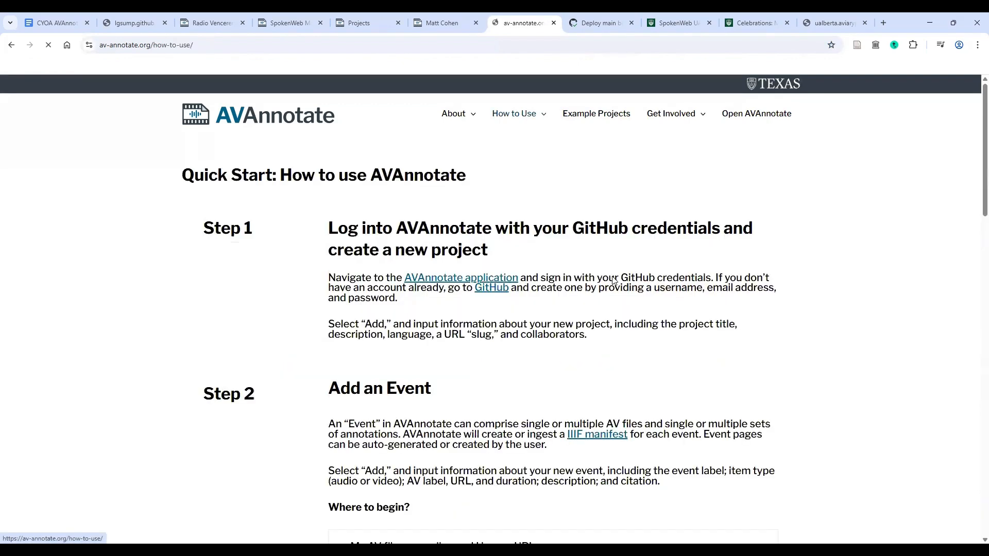